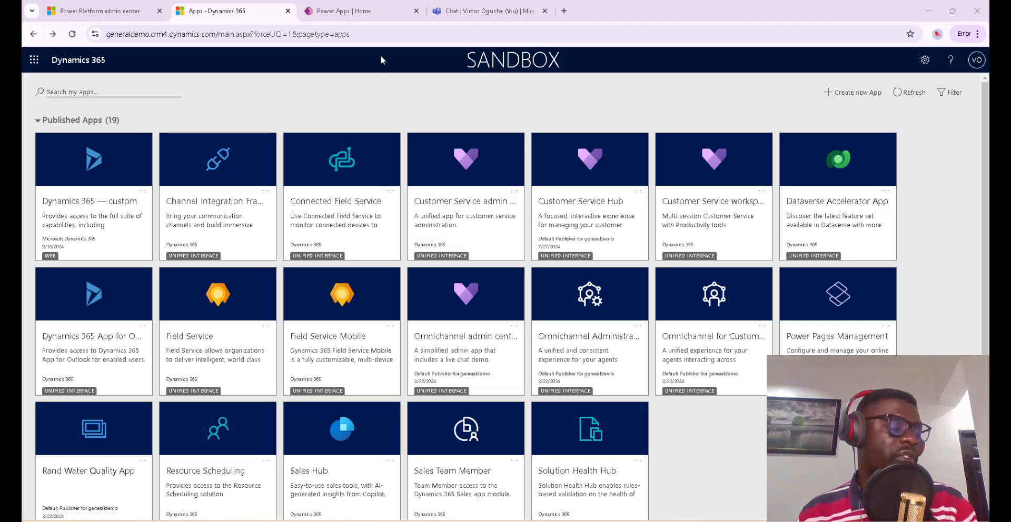
Switch to Power Apps and start building an automated cloud flow from the list of flows
click(372, 11)
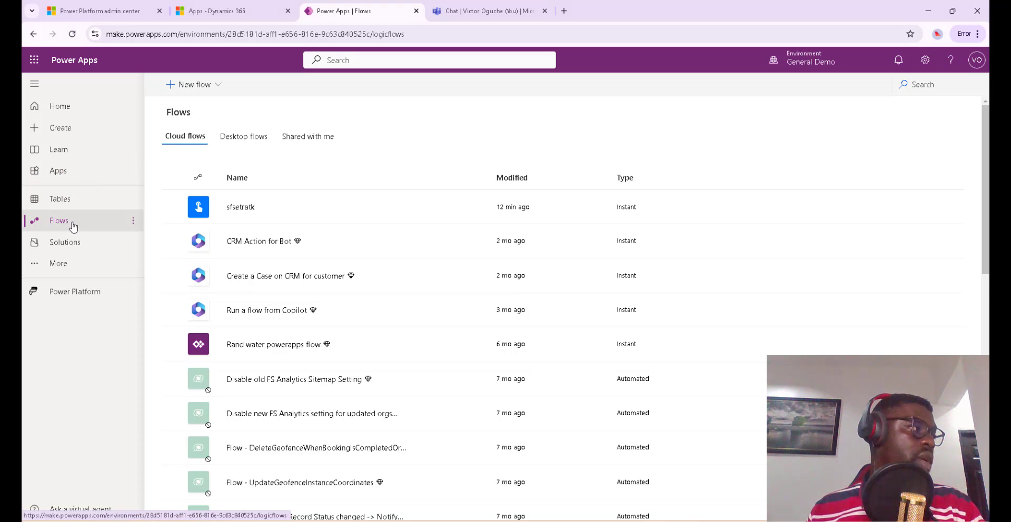
click(205, 92)
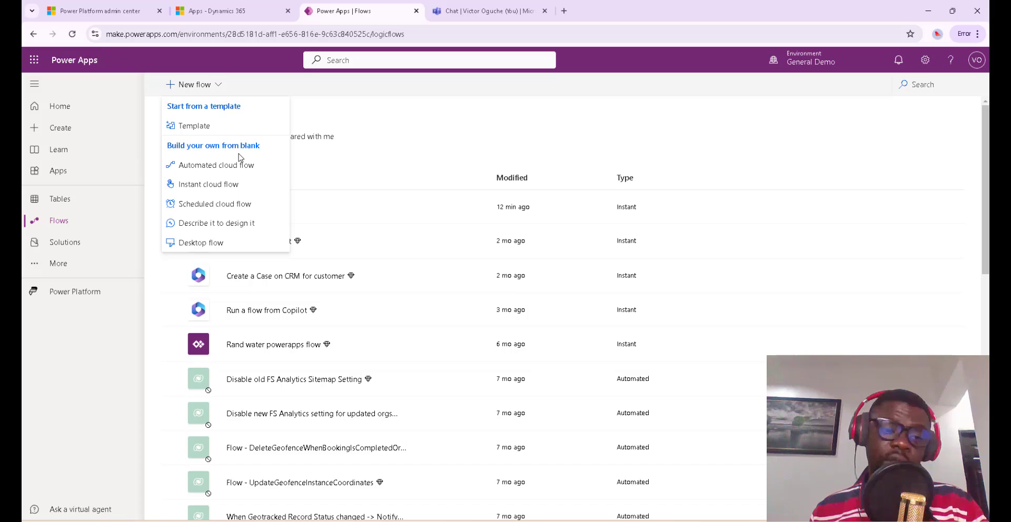
click(221, 167)
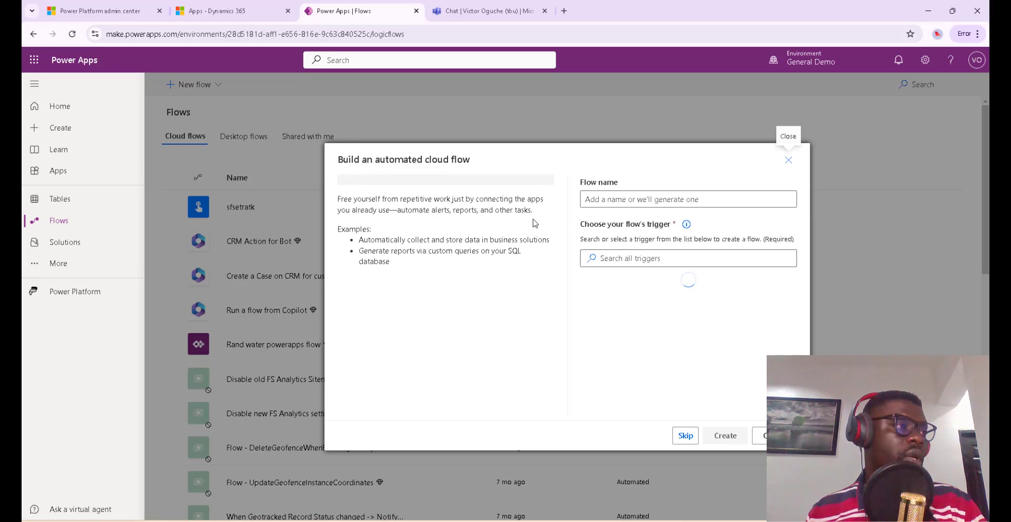
Name the new flow "Teams notification from case assignment"
click(595, 199)
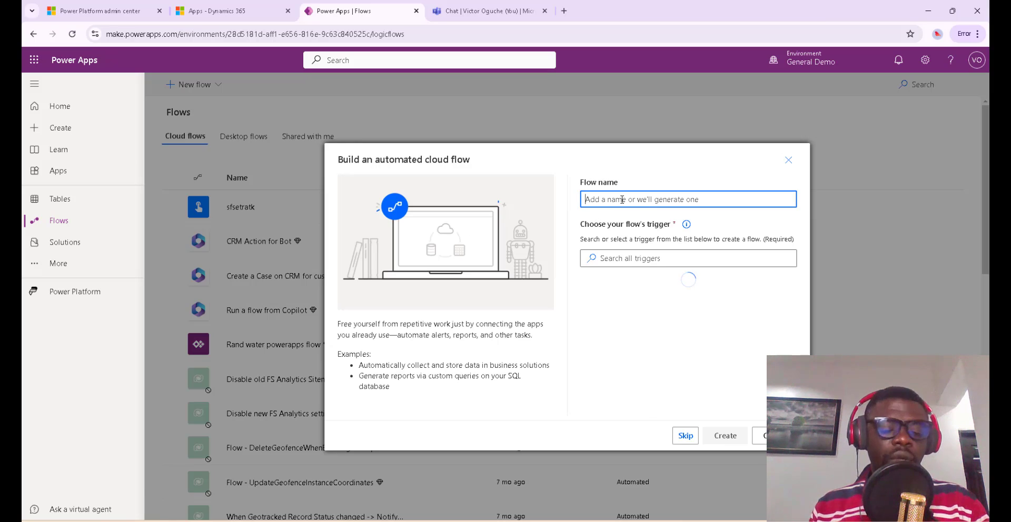
text(T)
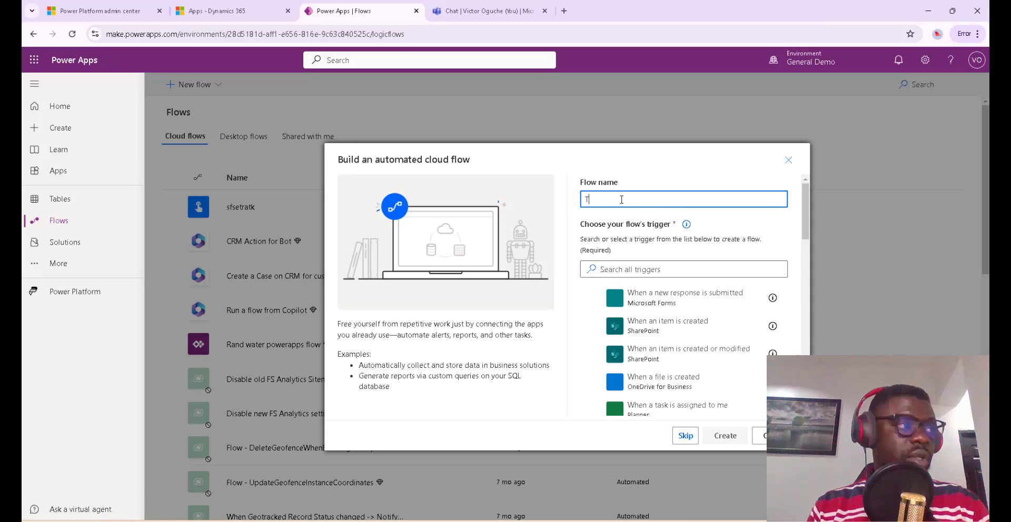
text(eams notification)
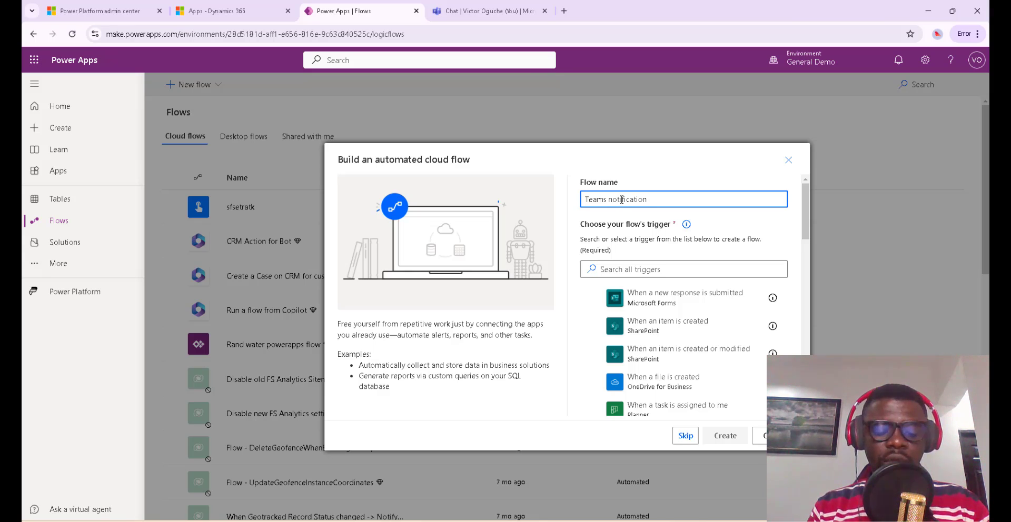
text( from case assign)
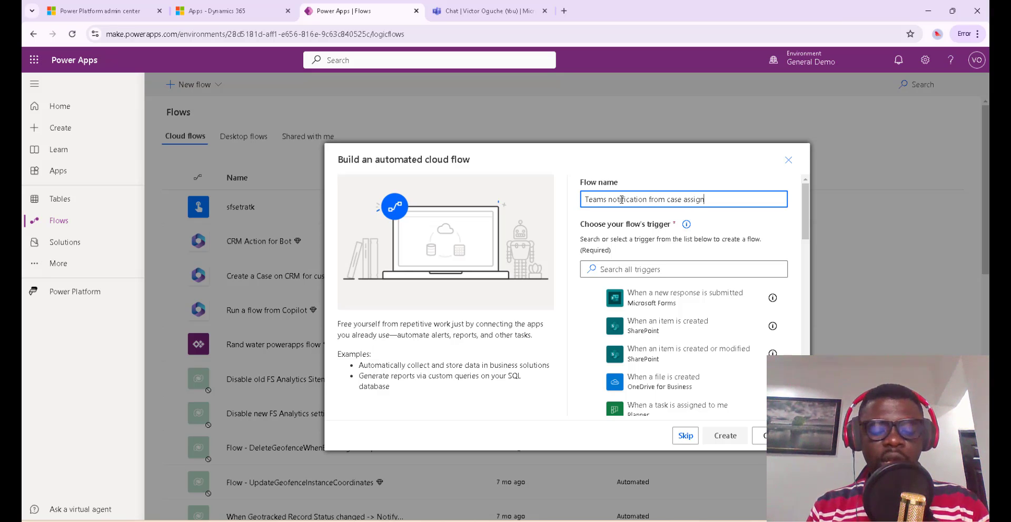
text(ment)
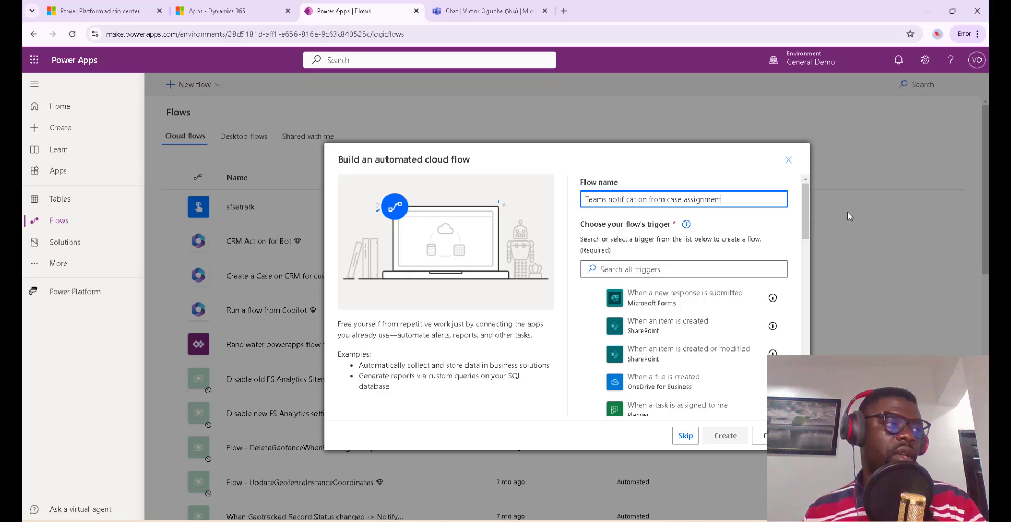
Search the triggers for "data" and create the flow with the Microsoft Dataverse trigger "When a row is added, modified or deleted"
click(709, 267)
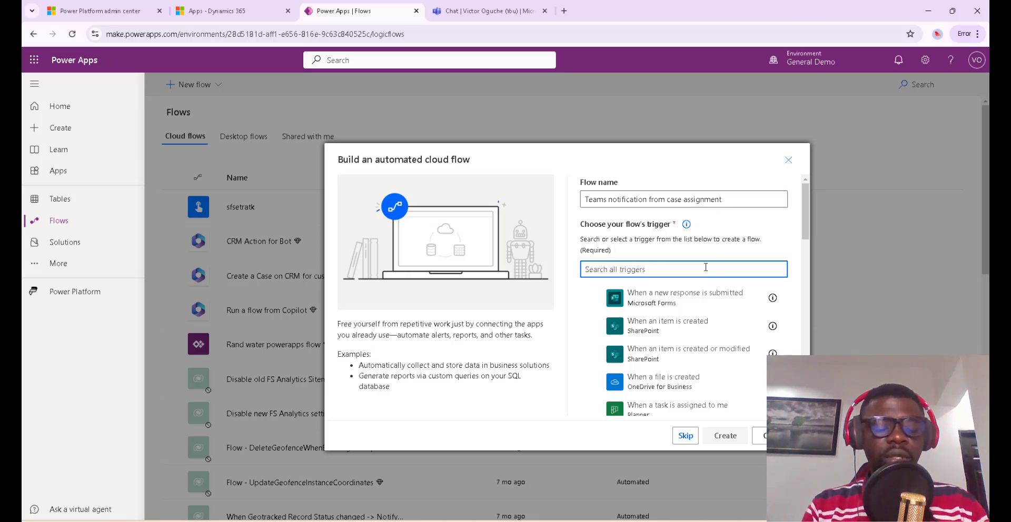
text(data)
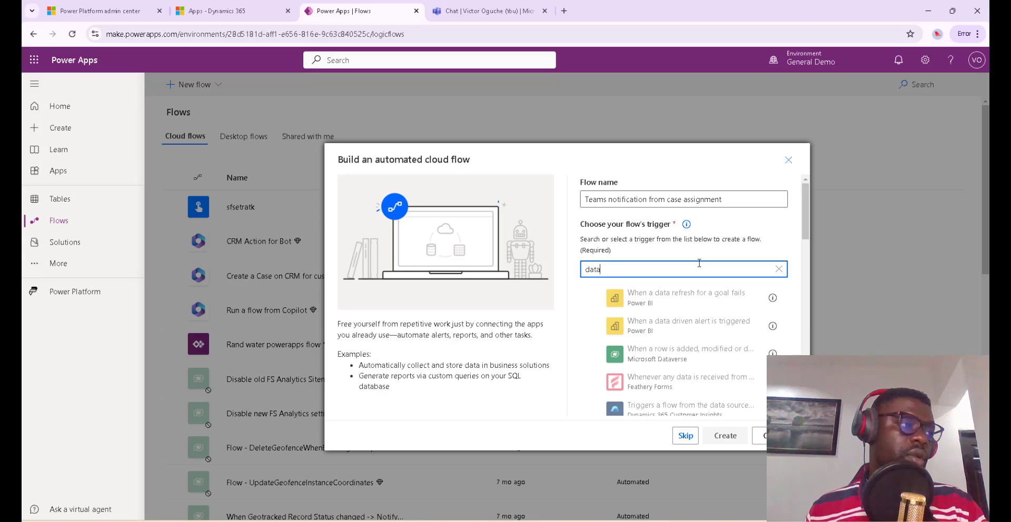
click(692, 358)
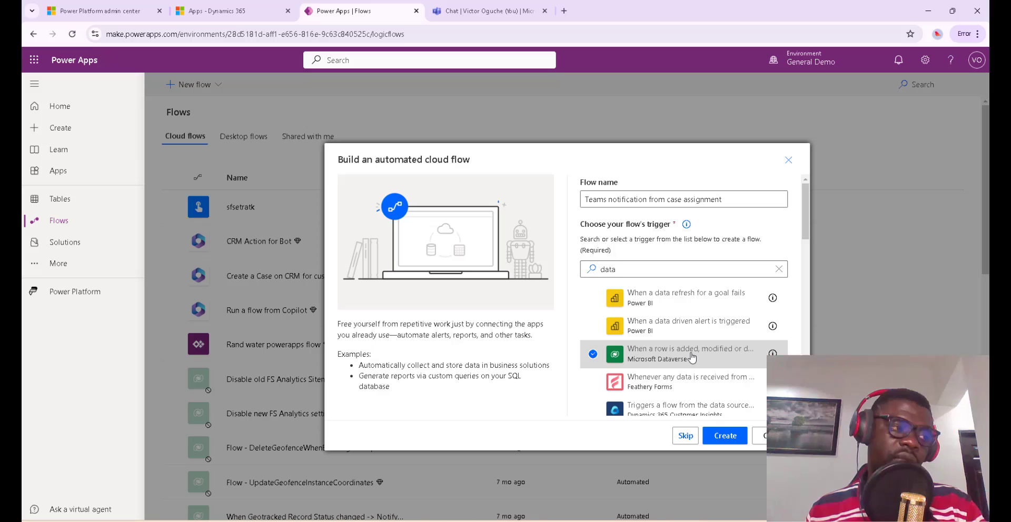
click(726, 436)
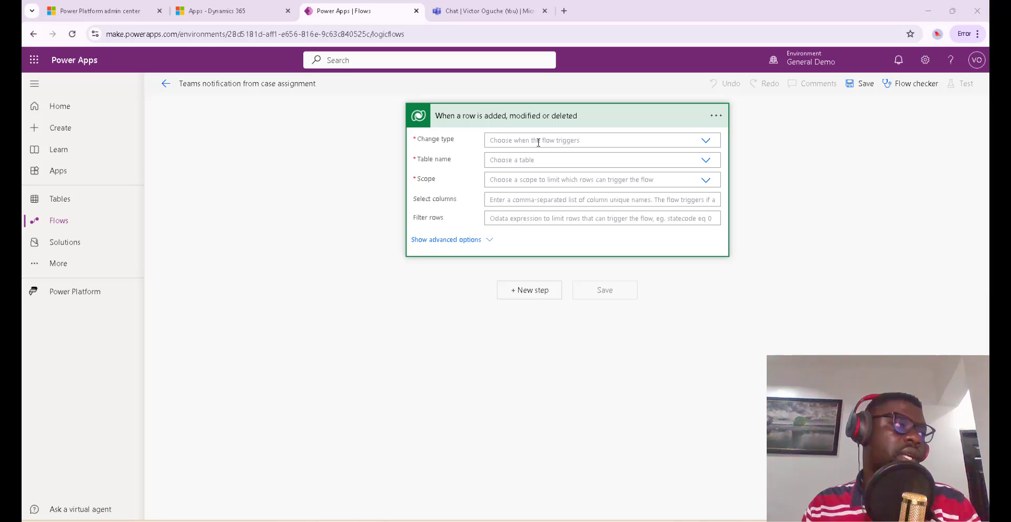
Configure the Dataverse trigger with change type Added or Modified, table Cases and scope Organization
click(538, 141)
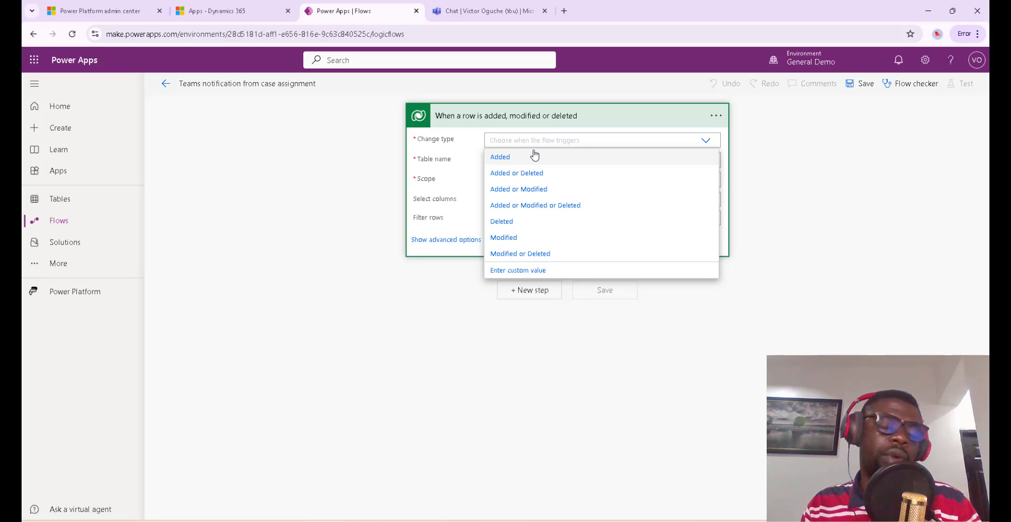
click(534, 195)
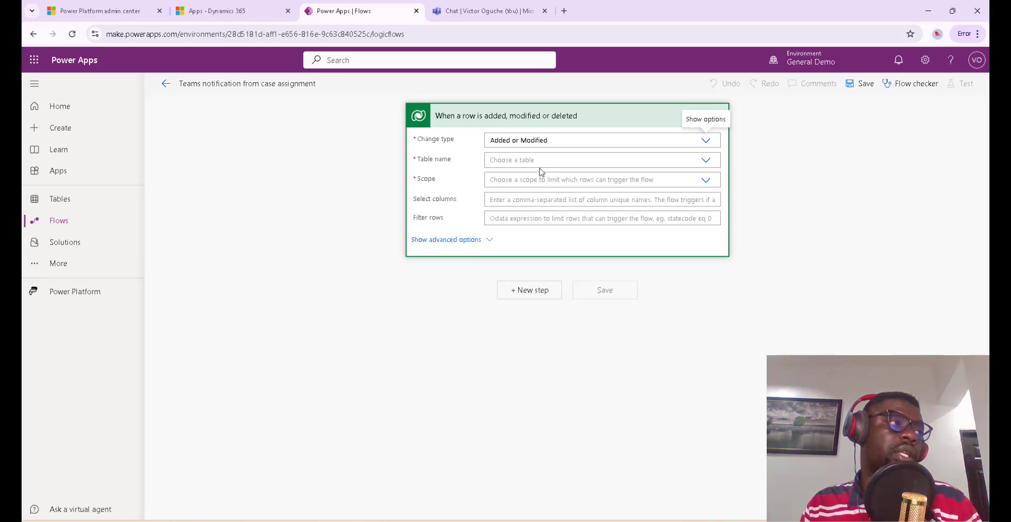
text(case)
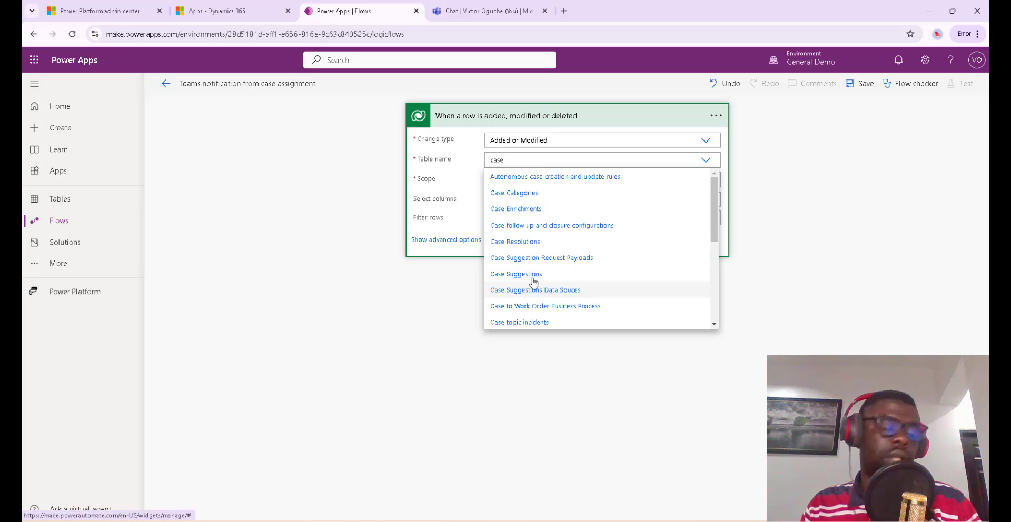
text(s)
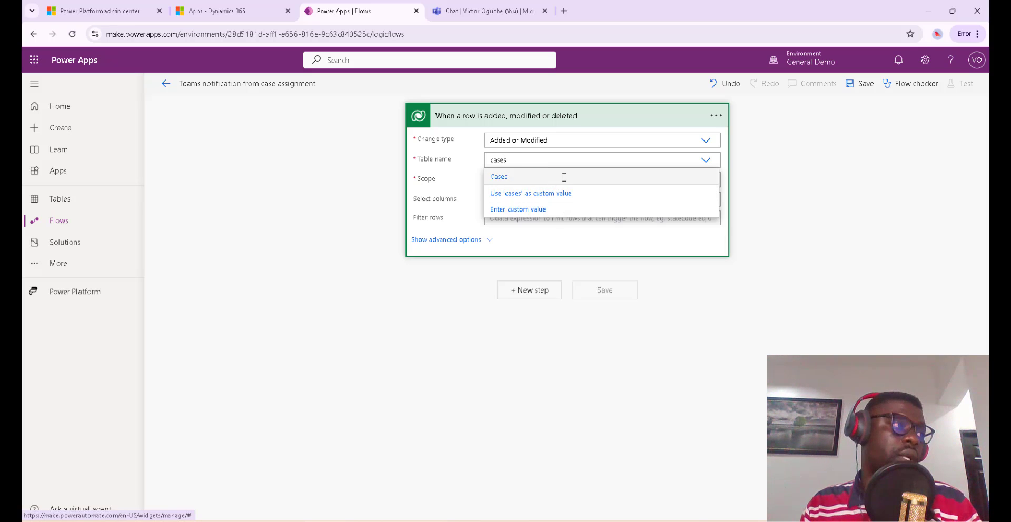
click(565, 178)
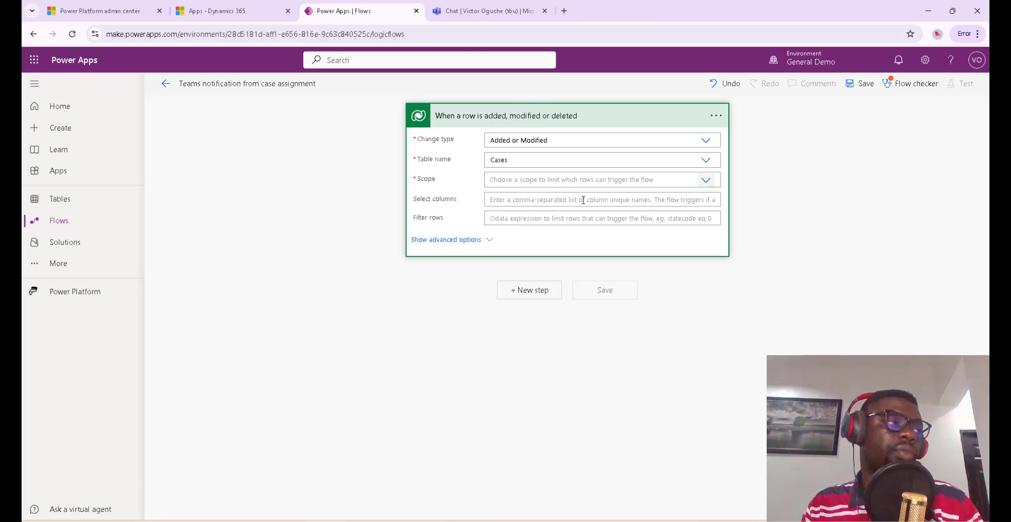
click(583, 200)
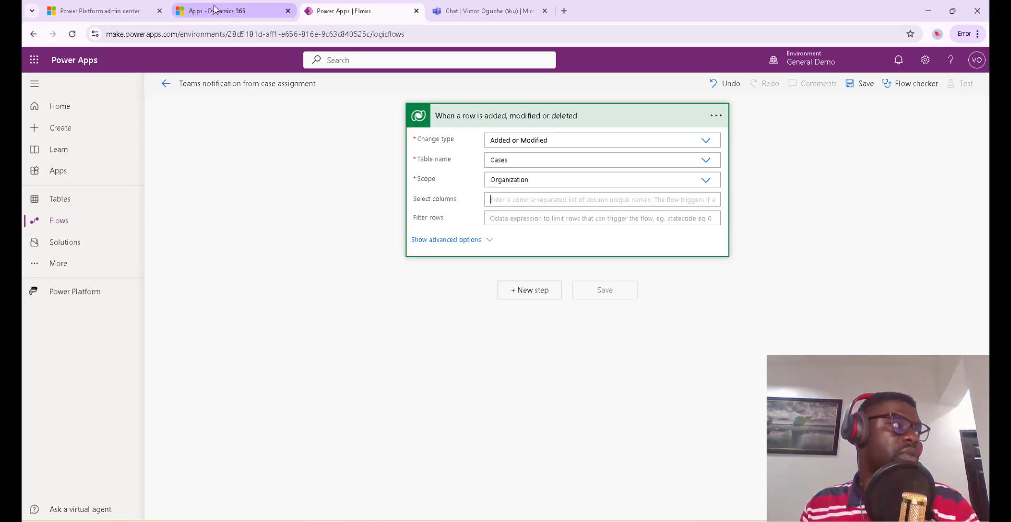
Duplicate the Power Apps browser tab and open the Default Solution in the copy
mouse_move(219, 9)
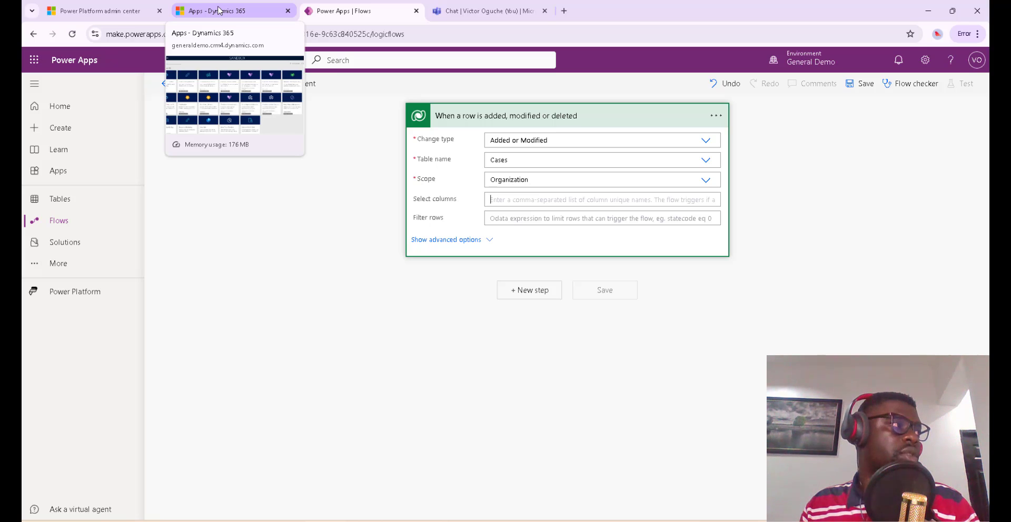
right_click(358, 17)
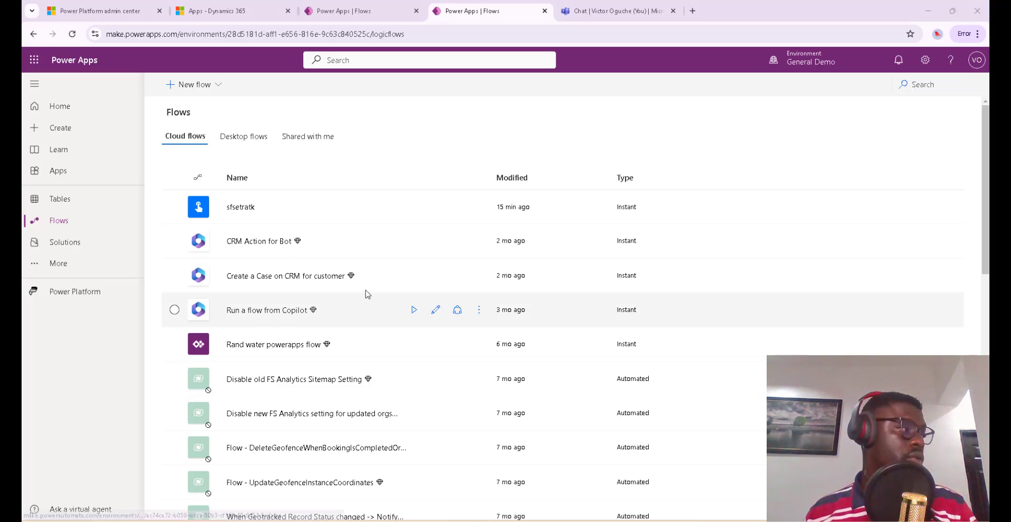
click(79, 248)
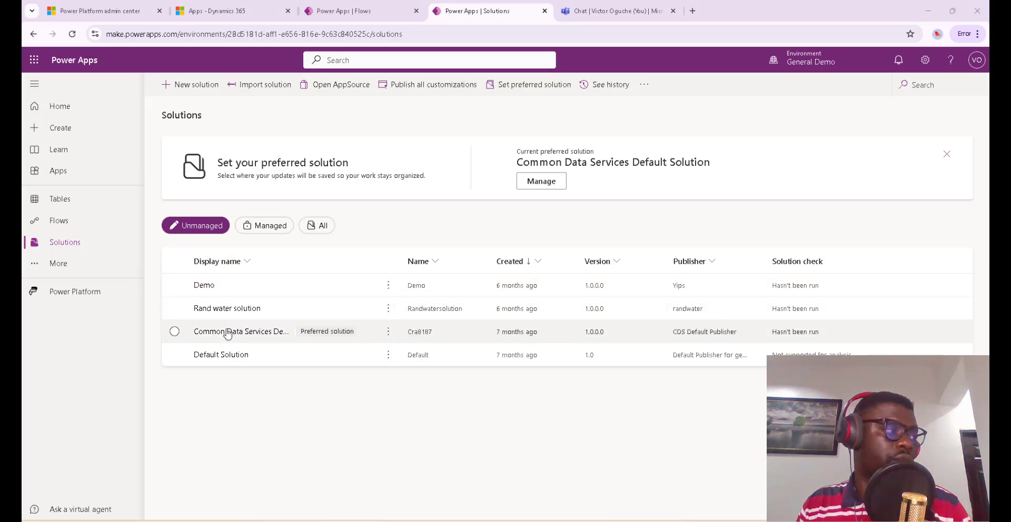
click(237, 358)
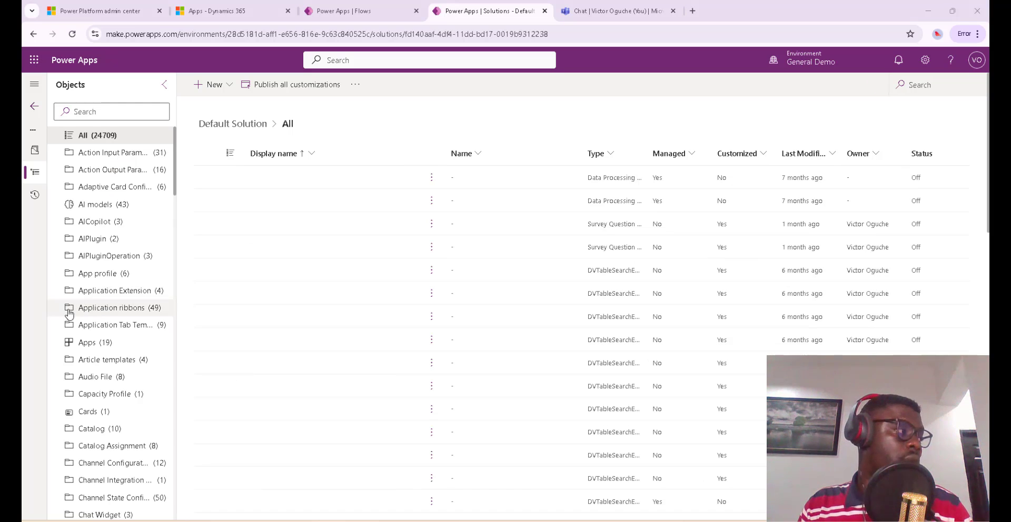
Expand the Tables group among the Default Solution's objects
scroll(74, 324, down, 5)
scroll(81, 327, down, 15)
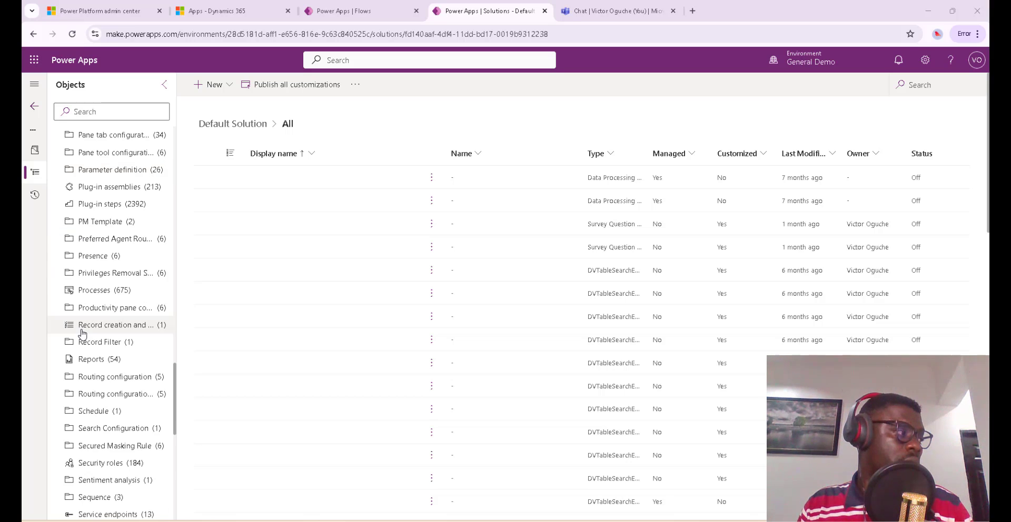
scroll(82, 336, down, 4)
scroll(74, 369, down, 5)
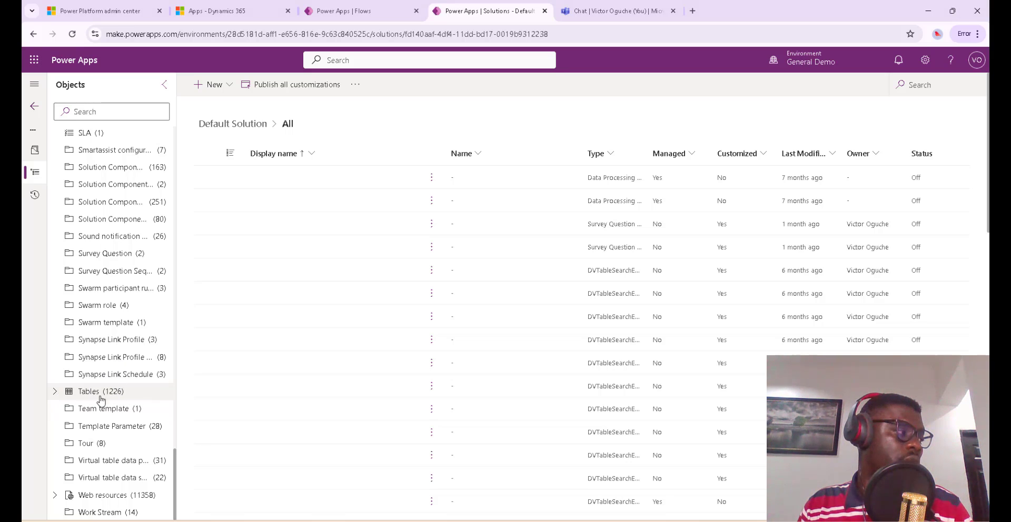
click(139, 391)
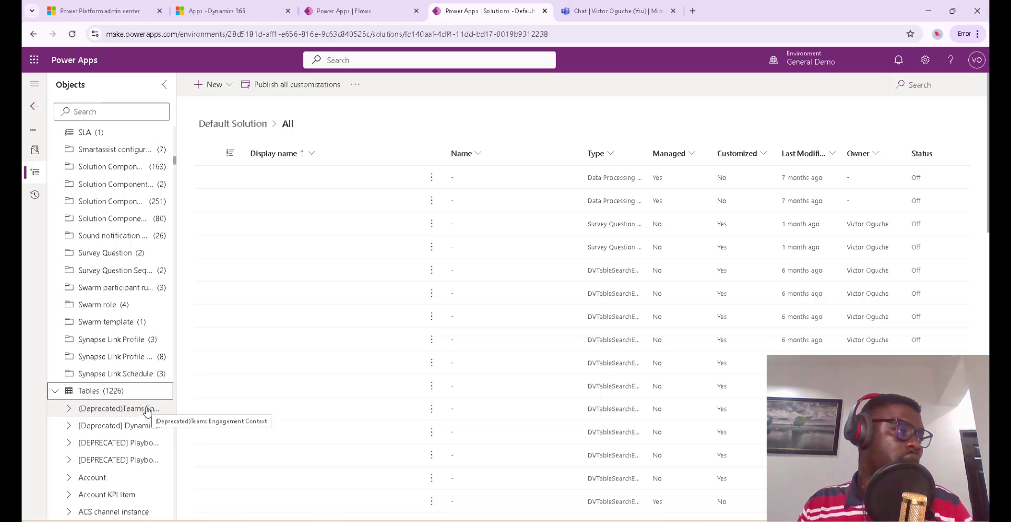
Find the Case table in the expanded group and open its list of columns
scroll(100, 422, down, 12)
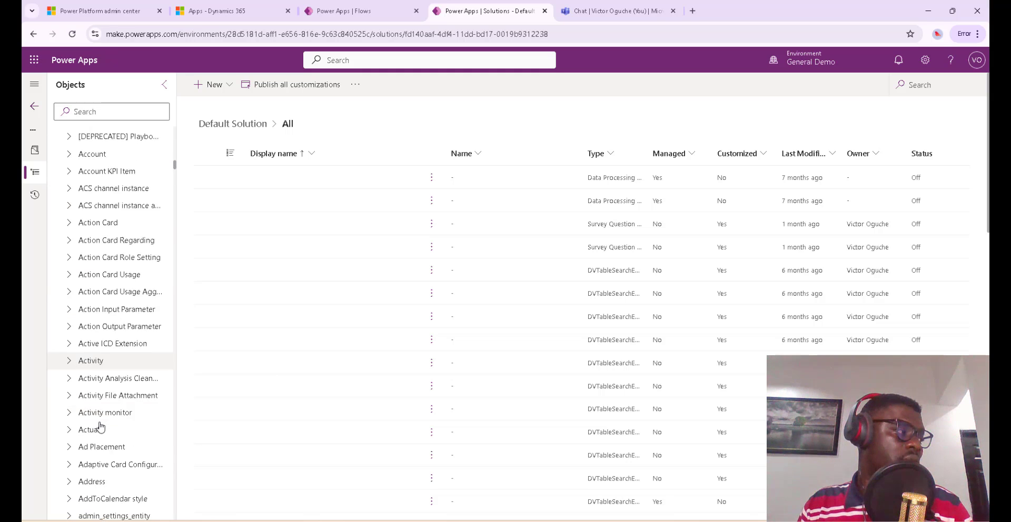
scroll(101, 427, down, 12)
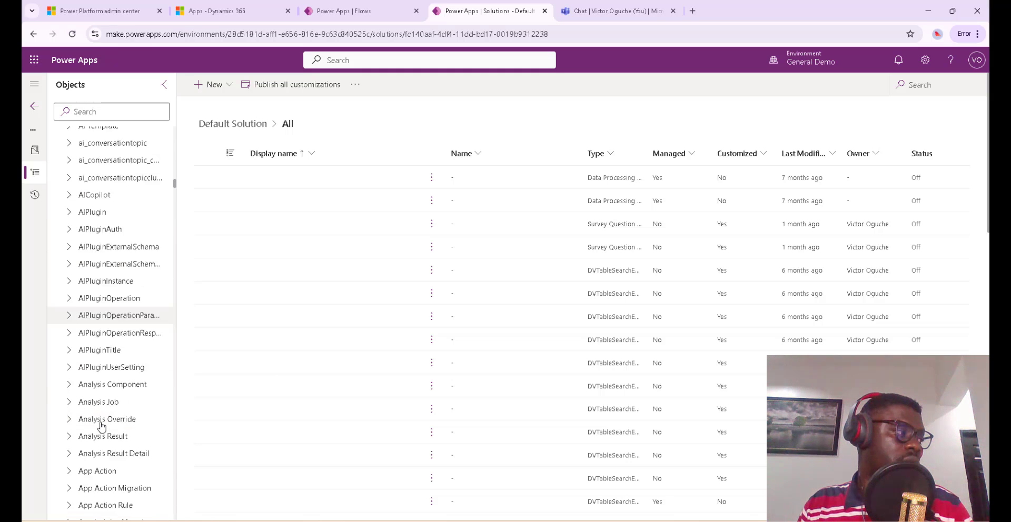
scroll(102, 427, down, 15)
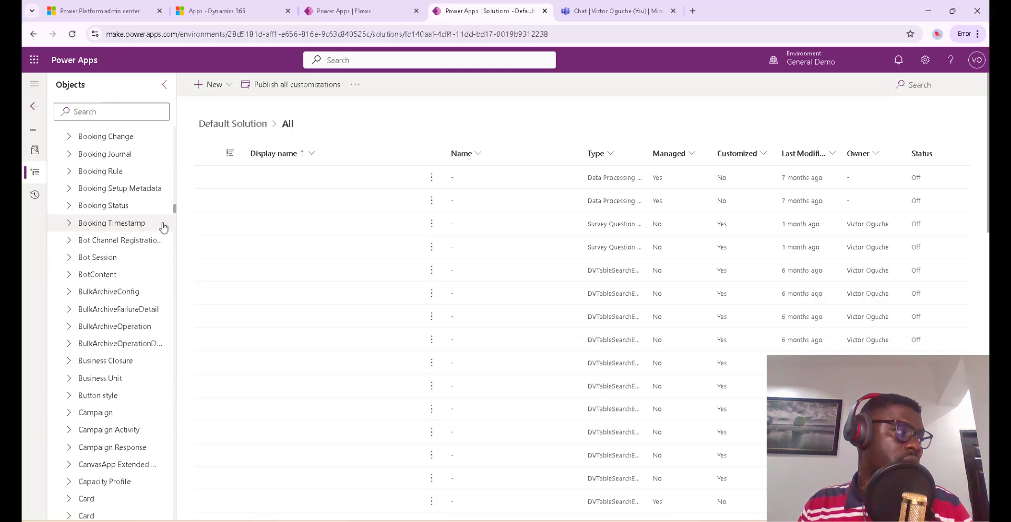
scroll(71, 380, down, 5)
scroll(71, 381, down, 5)
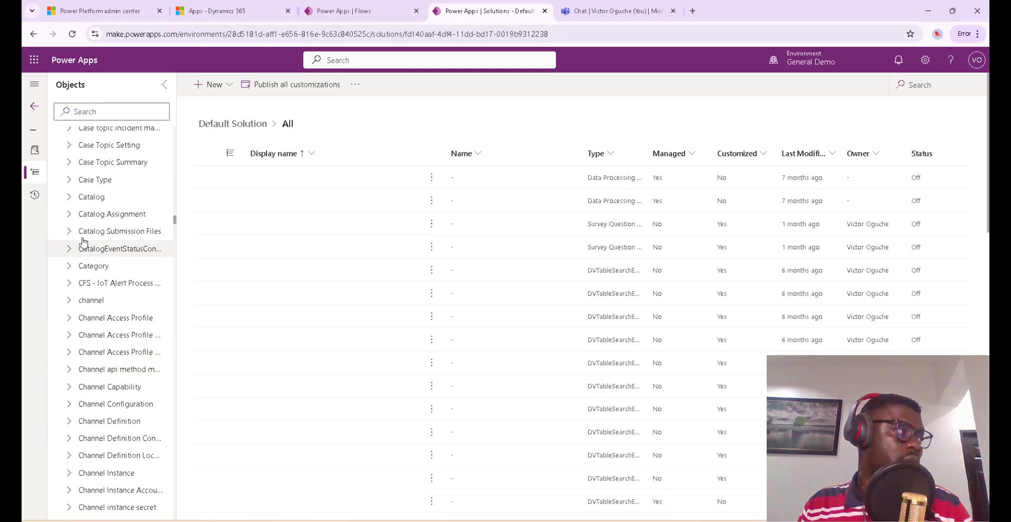
scroll(85, 232, up, 1)
scroll(87, 224, up, 2)
scroll(104, 208, up, 3)
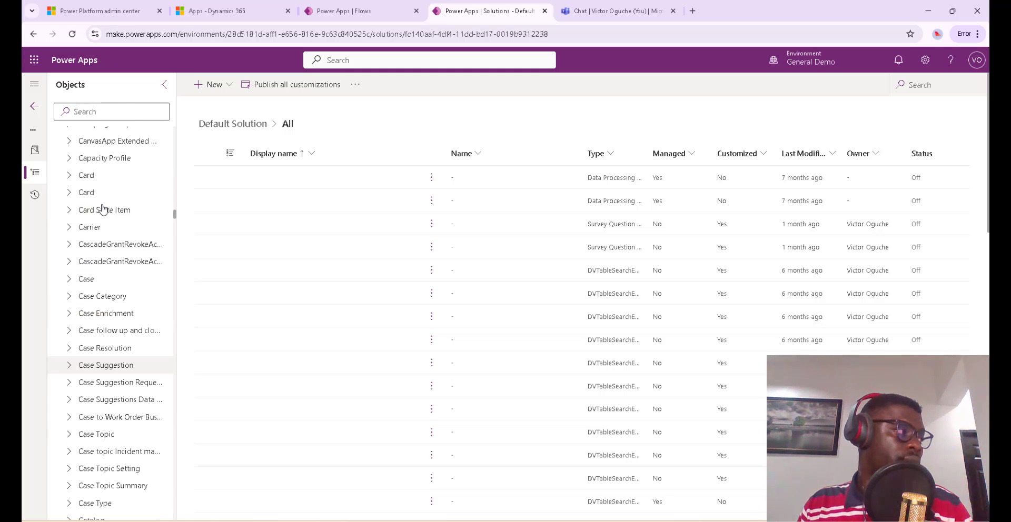
click(69, 279)
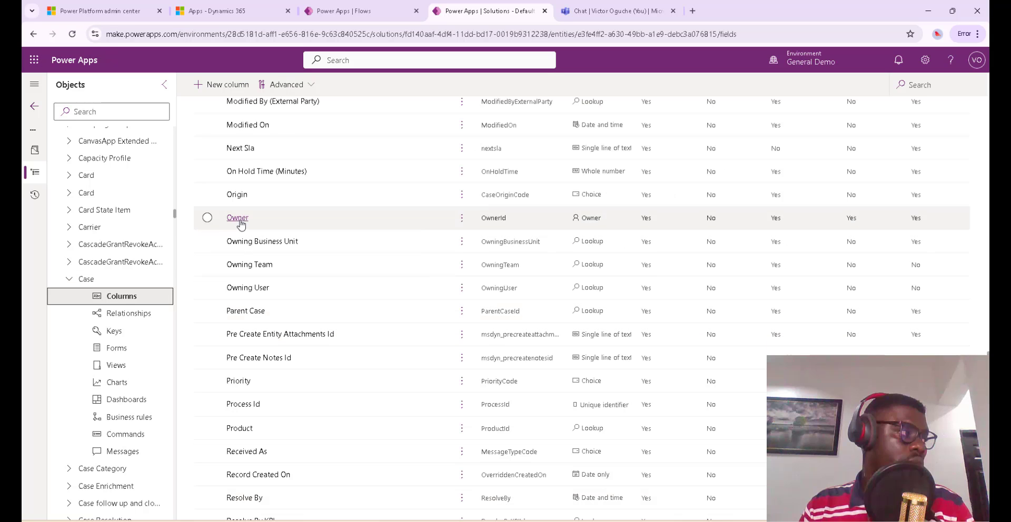
Look up the logical name of the Case table's Owner column in its advanced options, then close the column without changes
click(676, 267)
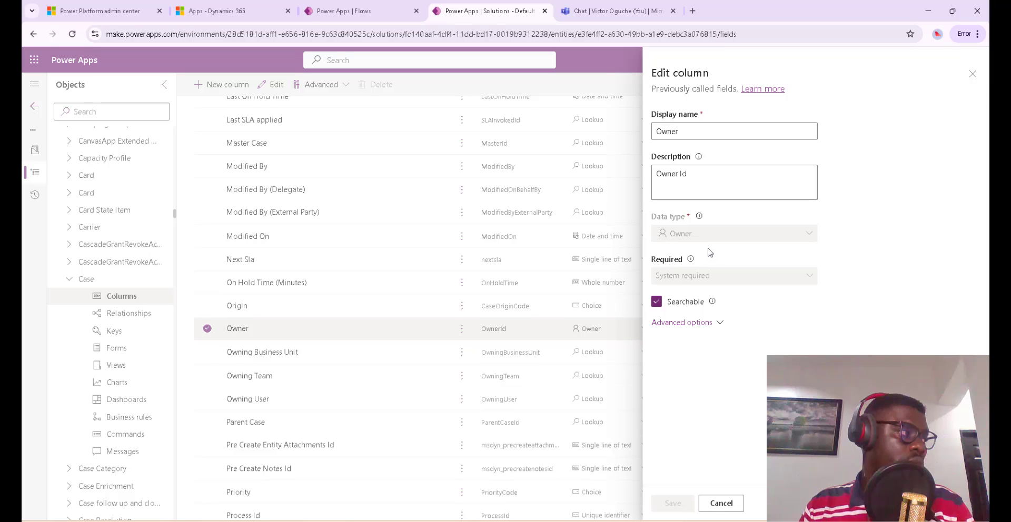
click(688, 327)
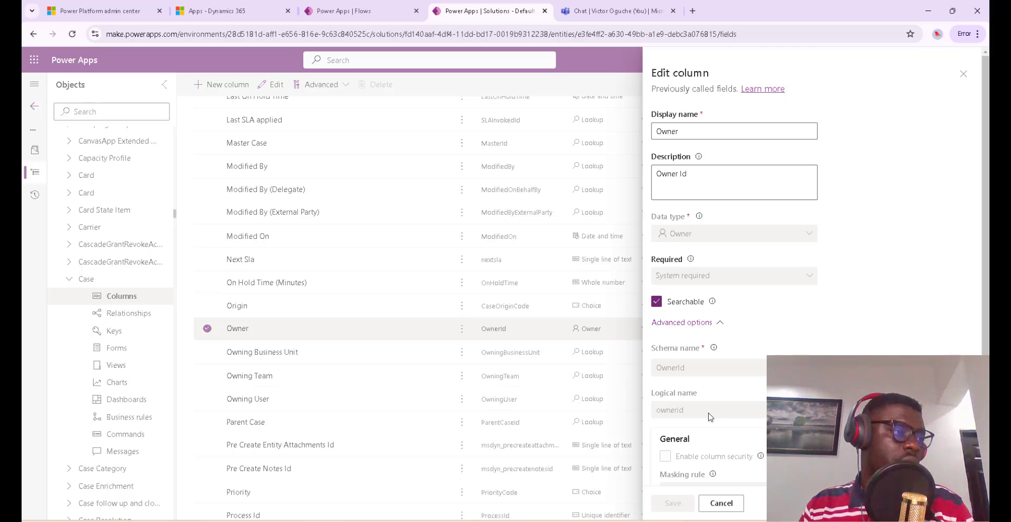
scroll(709, 417, down, 2)
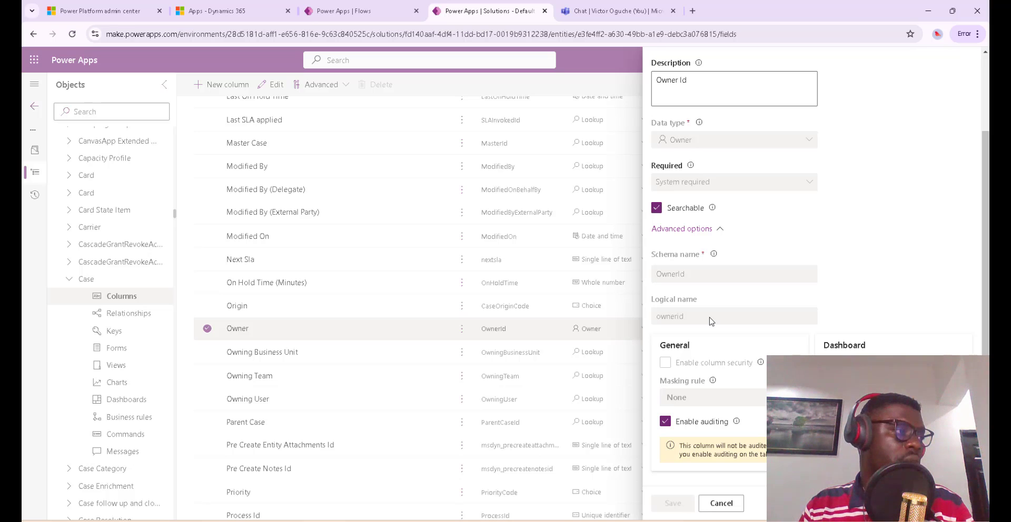
click(722, 504)
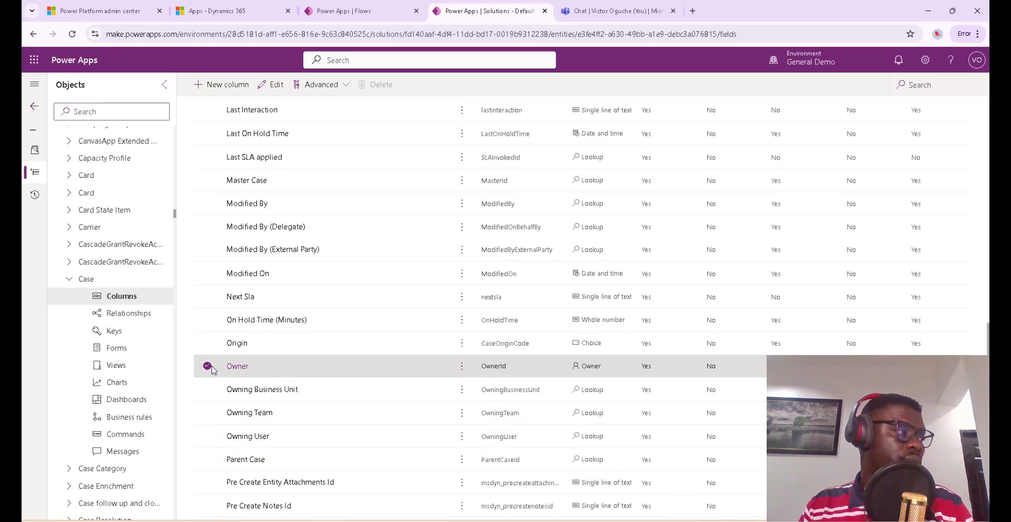
Copy the logical name of the Case table's Owning User column from its advanced options
click(212, 368)
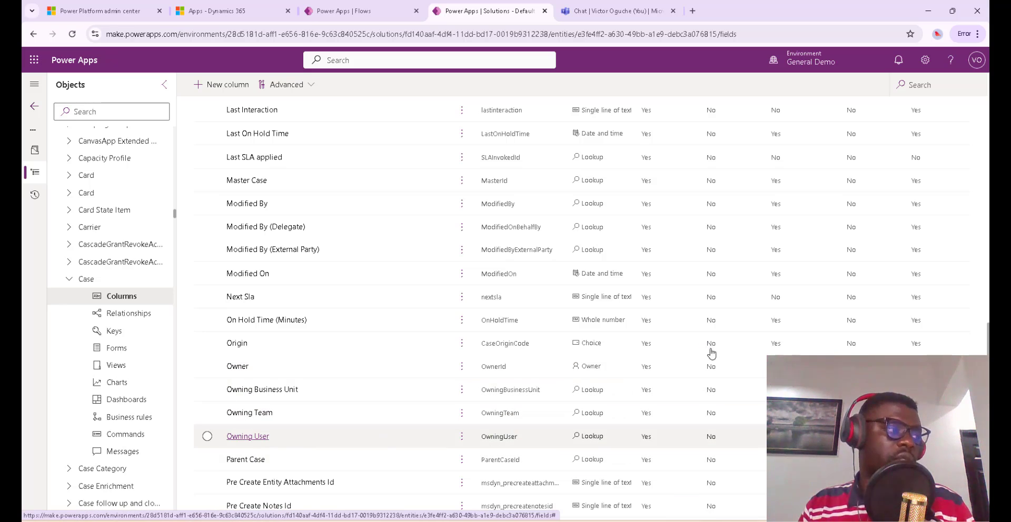
key(Return)
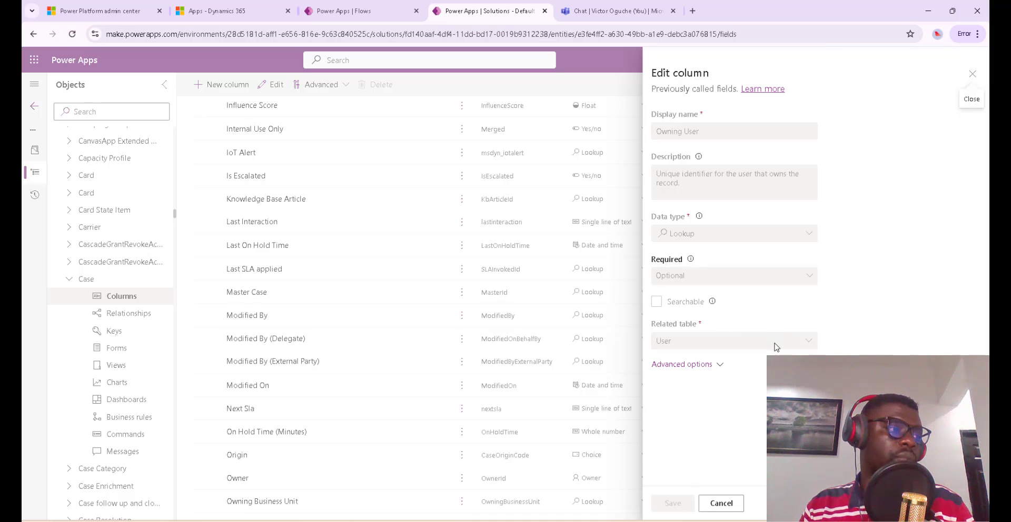
click(693, 364)
scroll(714, 390, down, 2)
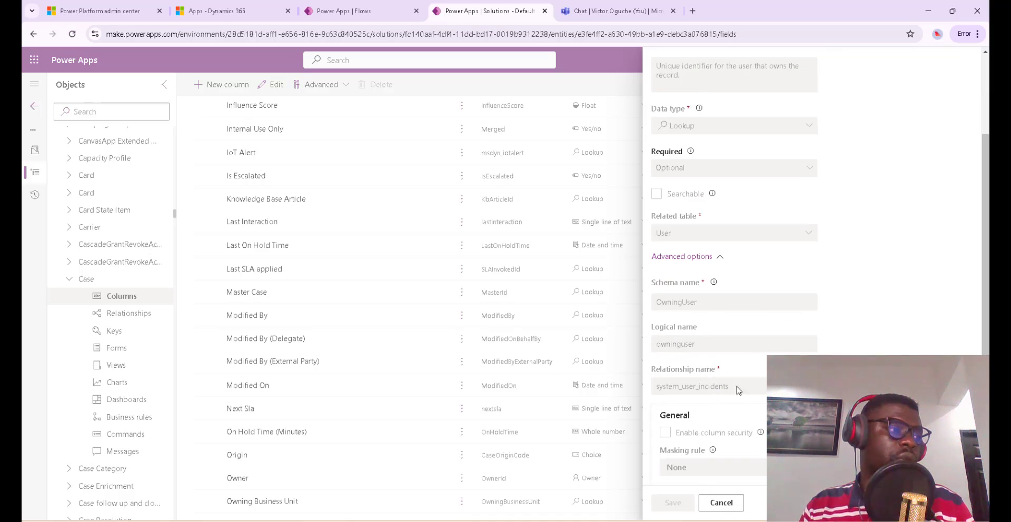
double_click(659, 345)
drag(660, 355, 657, 355)
key(ctrl+c)
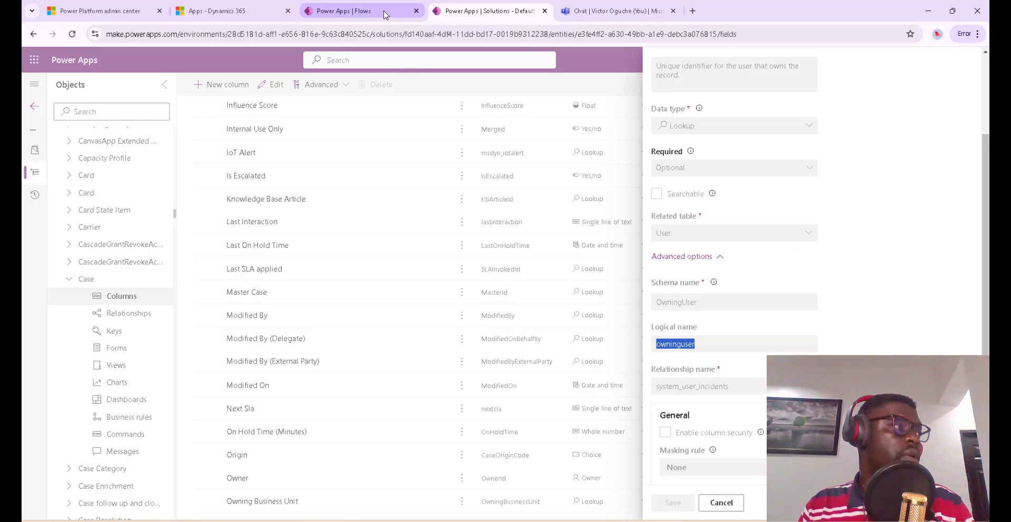
Return to the flow and set the Dataverse trigger's Select columns to owninguser, then collapse the trigger card
click(411, 16)
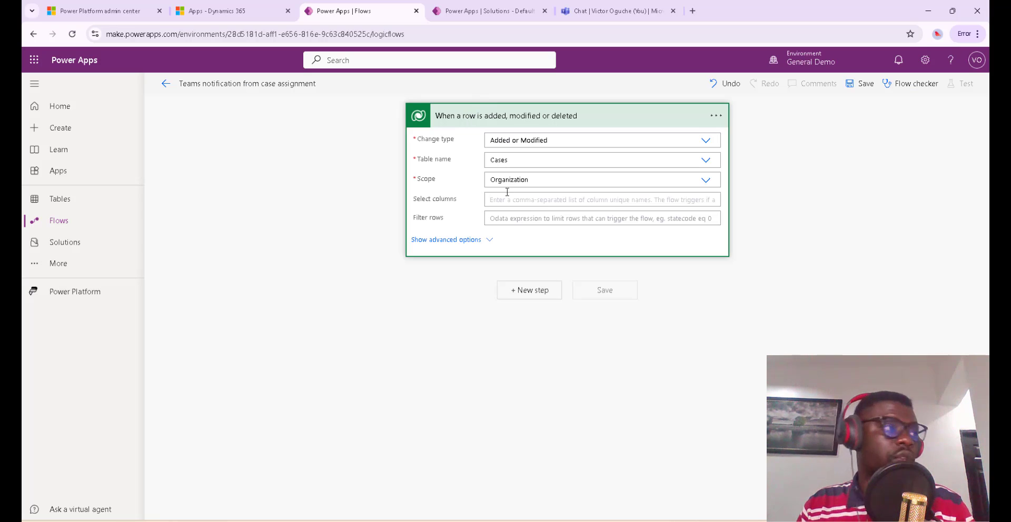
key(ctrl+v)
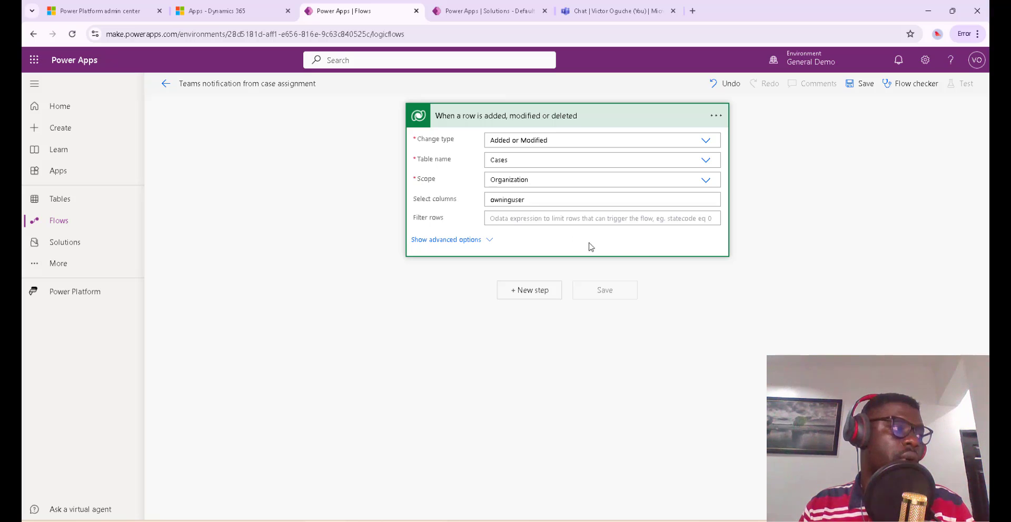
click(536, 120)
Add the Microsoft Dataverse action Get a row by ID as a new step after the trigger
click(533, 161)
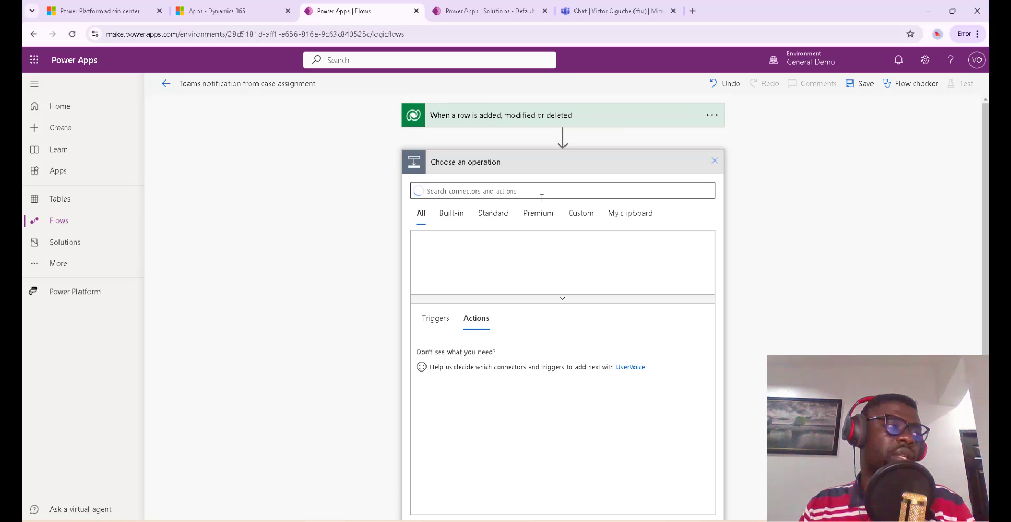
click(538, 184)
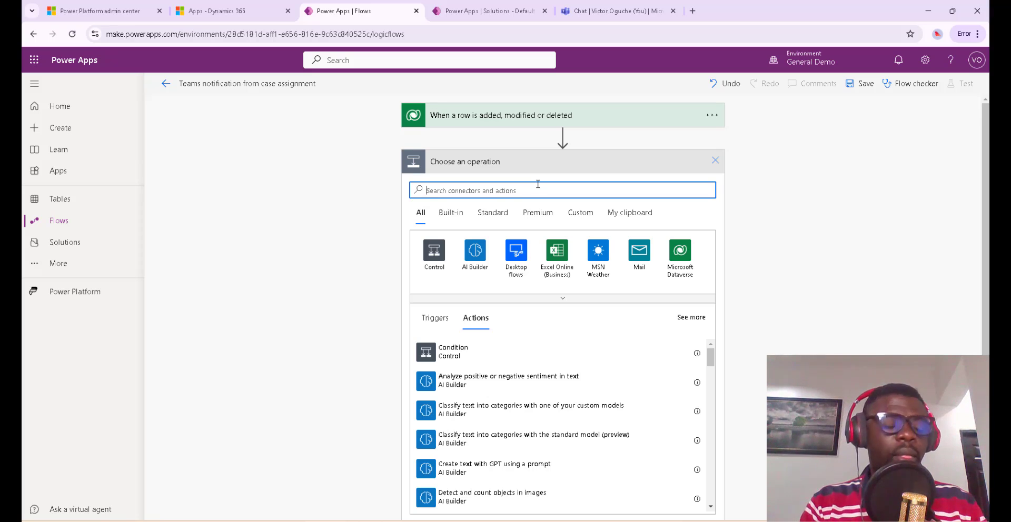
text(get)
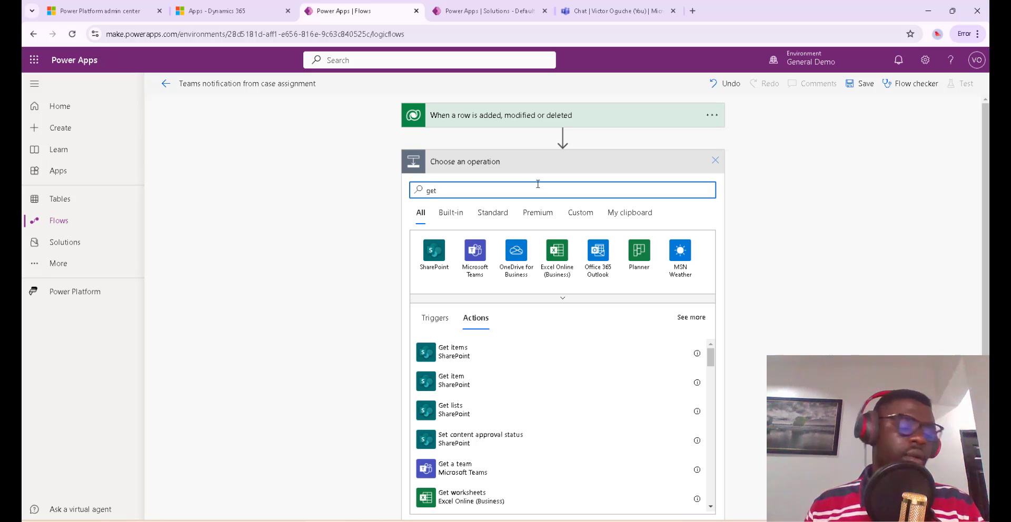
key(BackSpace)
key(BackSpace)
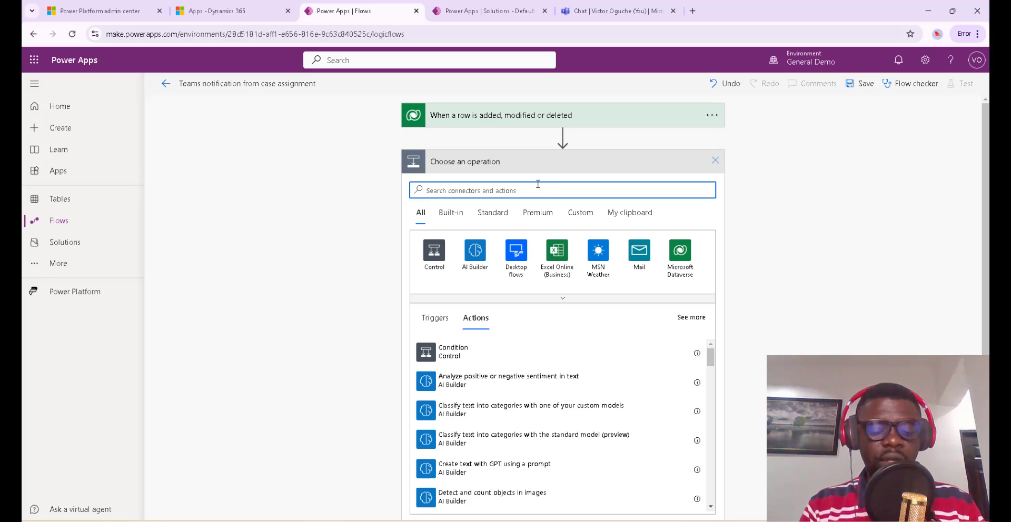
text(data)
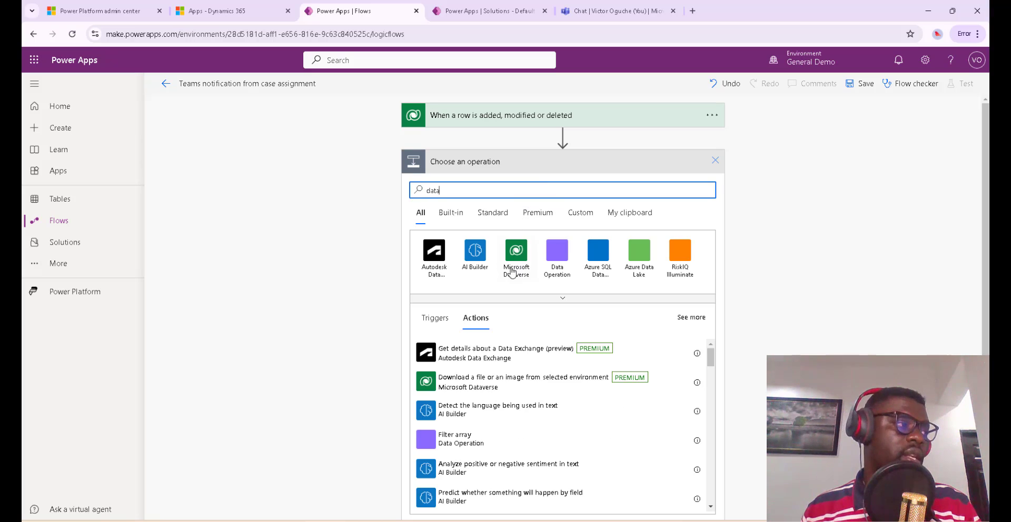
click(517, 266)
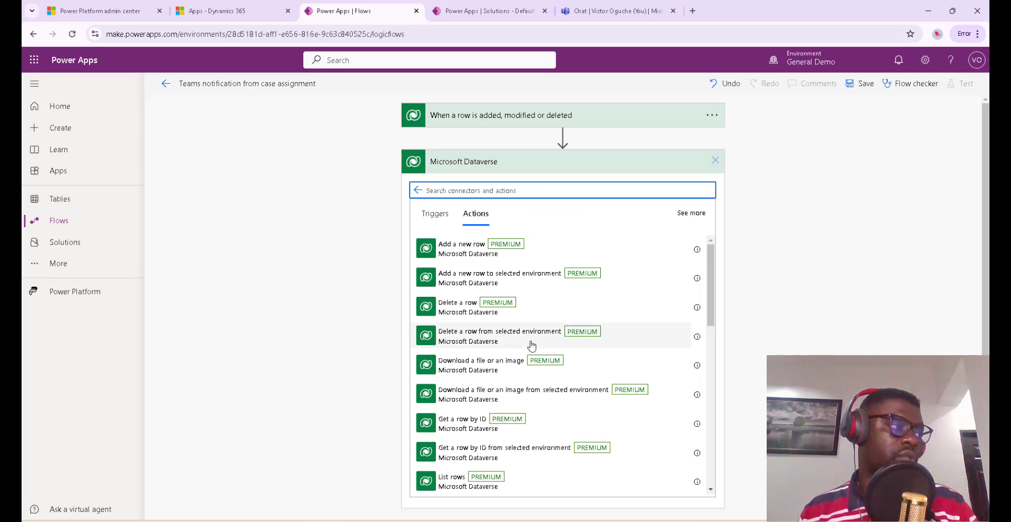
click(475, 422)
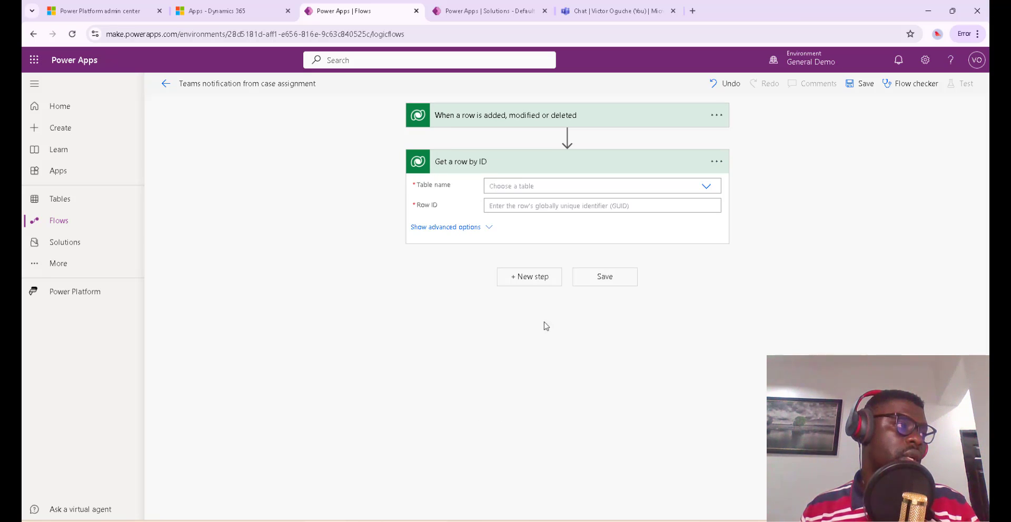
Set the table name of the Get a row by ID action to Users
click(529, 187)
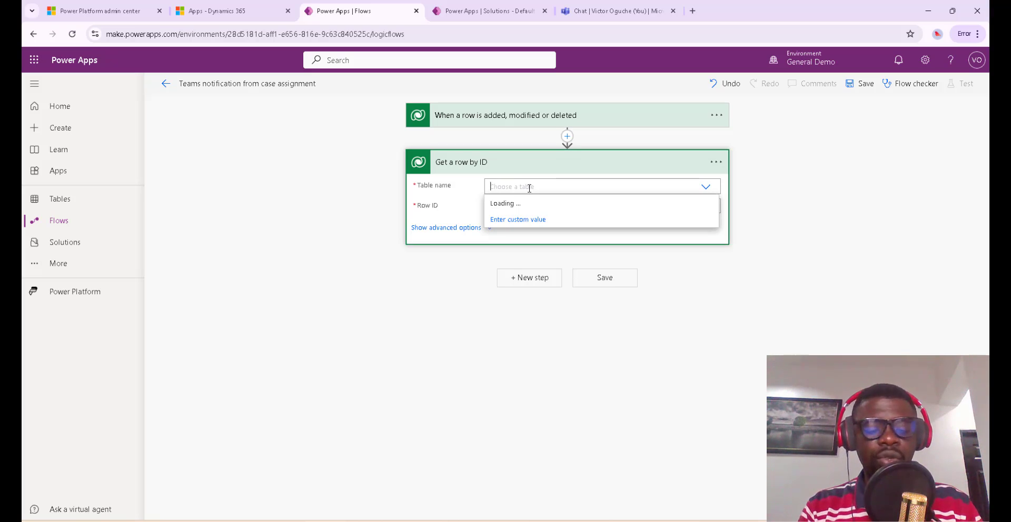
text(user)
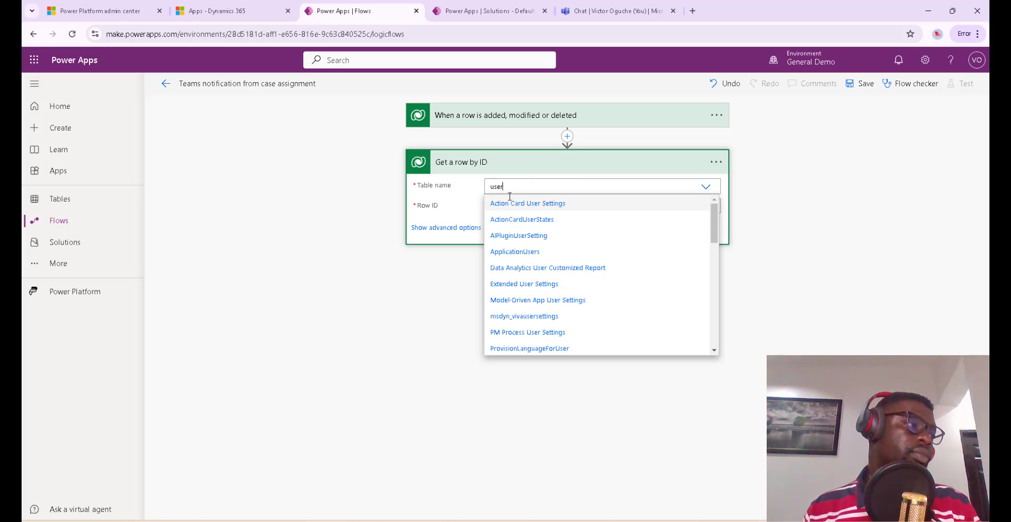
scroll(543, 241, down, 5)
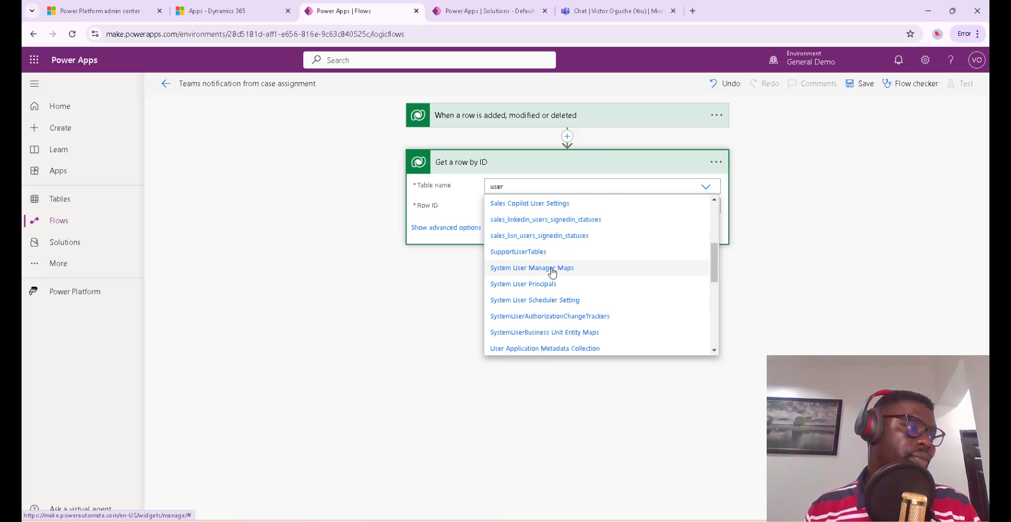
scroll(552, 273, down, 5)
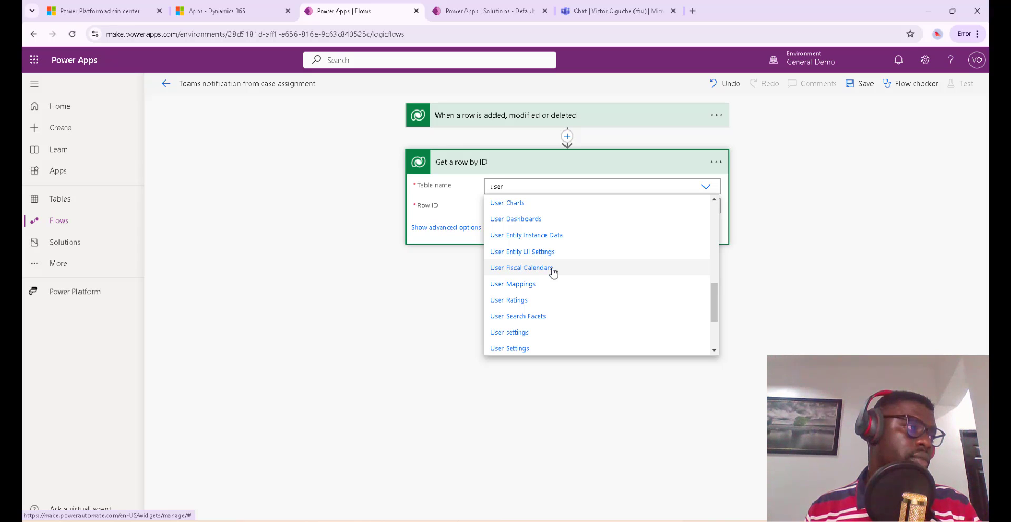
scroll(552, 272, down, 2)
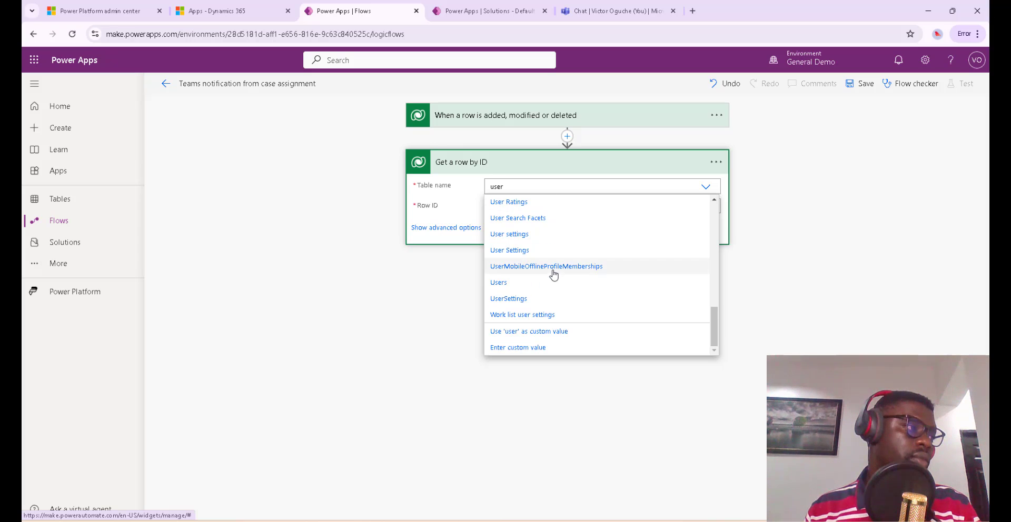
click(516, 285)
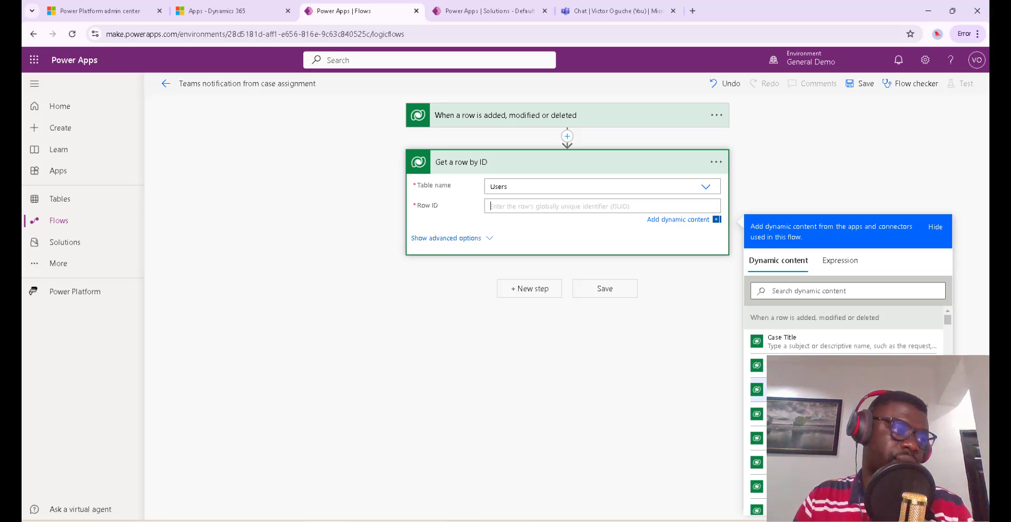
Use the trigger's Owner (Value) dynamic content as the Row ID of Get a row by ID and collapse the action card
scroll(842, 411, down, 3)
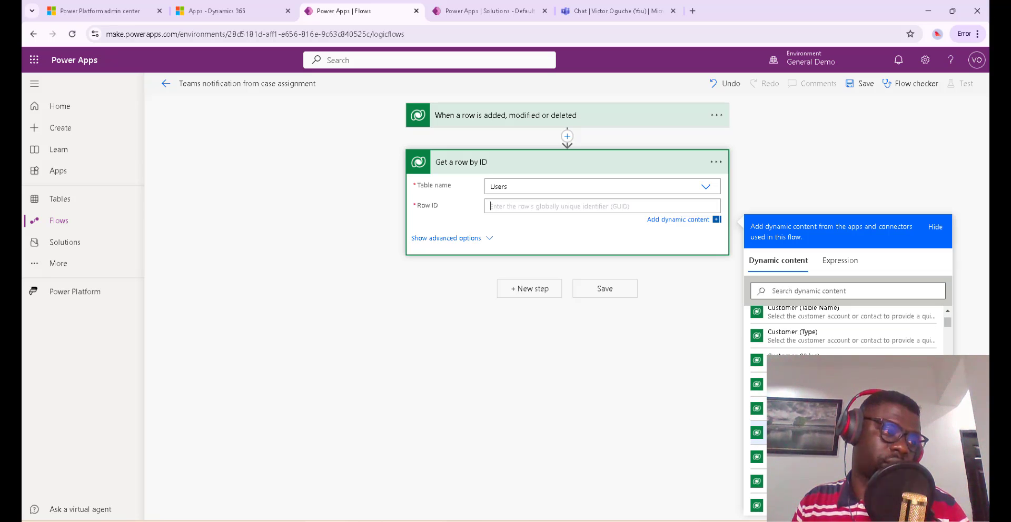
click(800, 458)
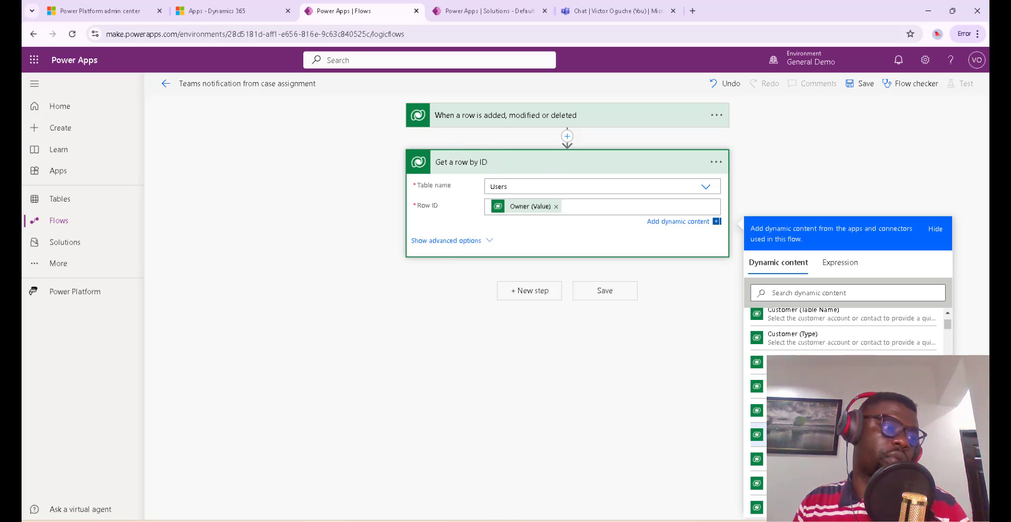
scroll(843, 411, down, 6)
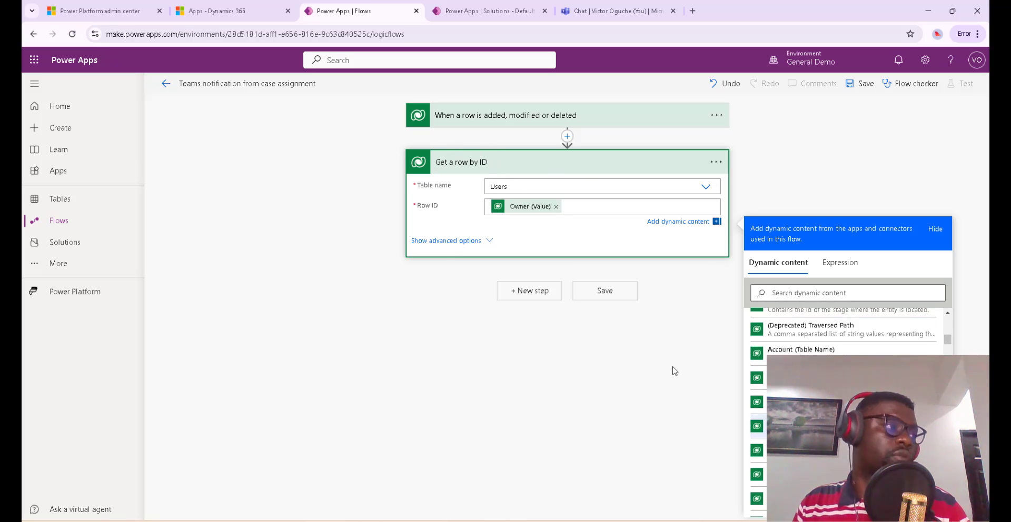
click(482, 162)
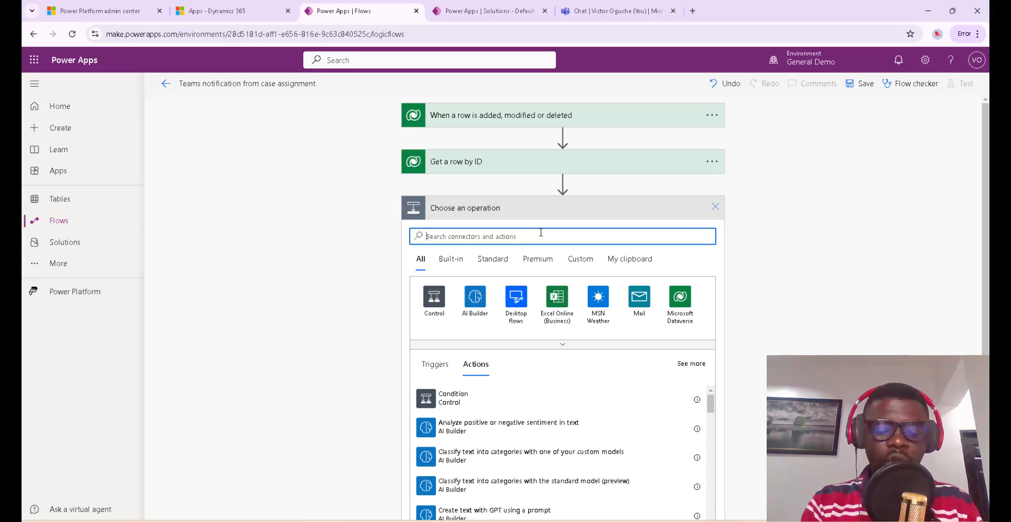
Add the Microsoft Teams action Post message in a chat or channel after Get a row by ID
text(teasm)
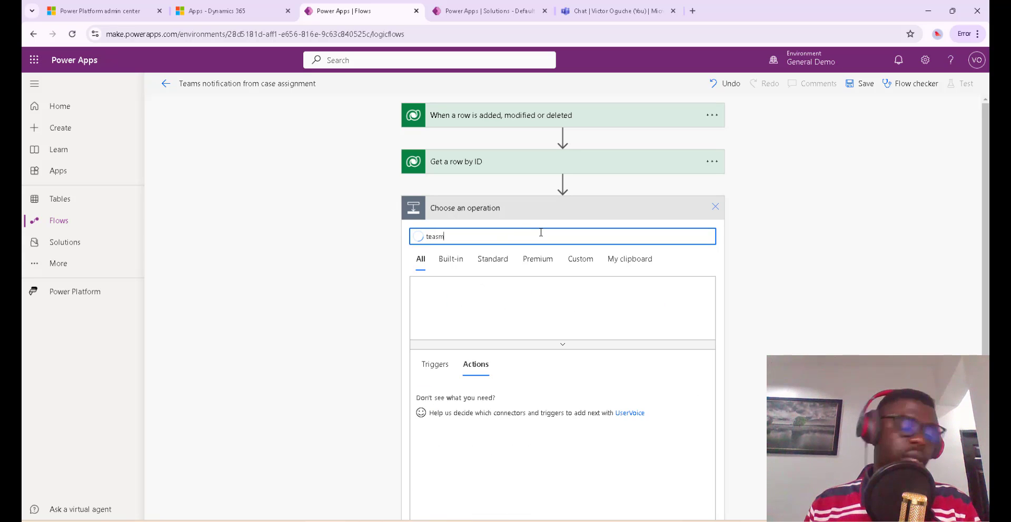
key(BackSpace)
key(BackSpace)
text(ms)
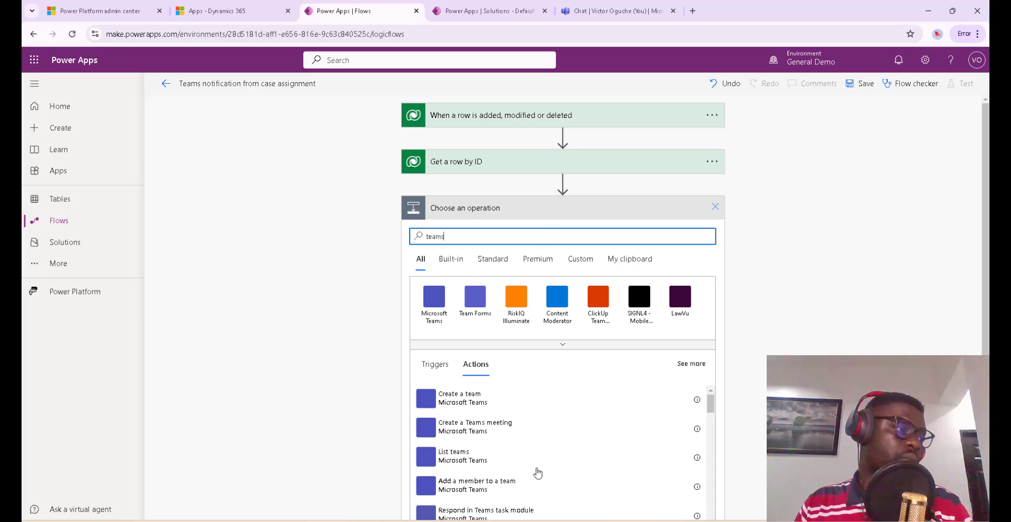
scroll(538, 474, down, 3)
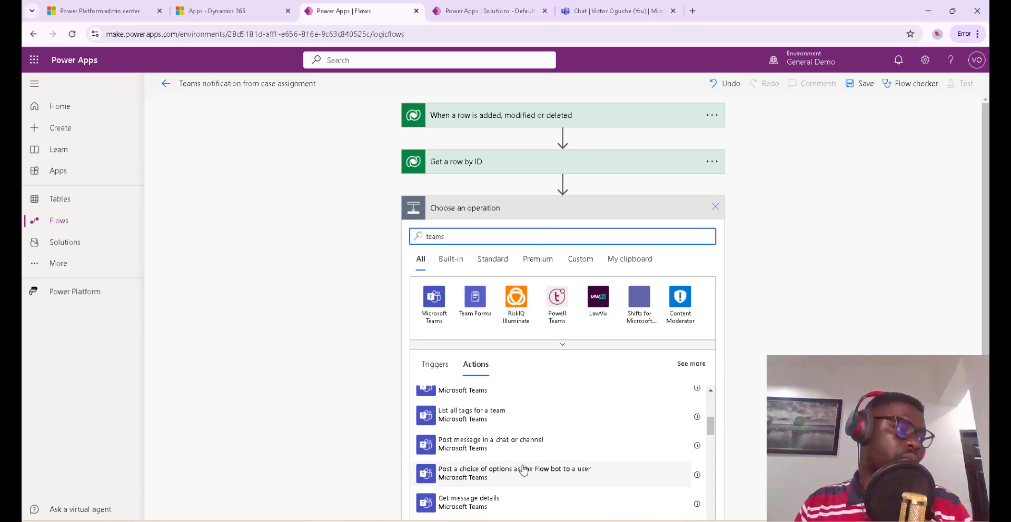
click(504, 446)
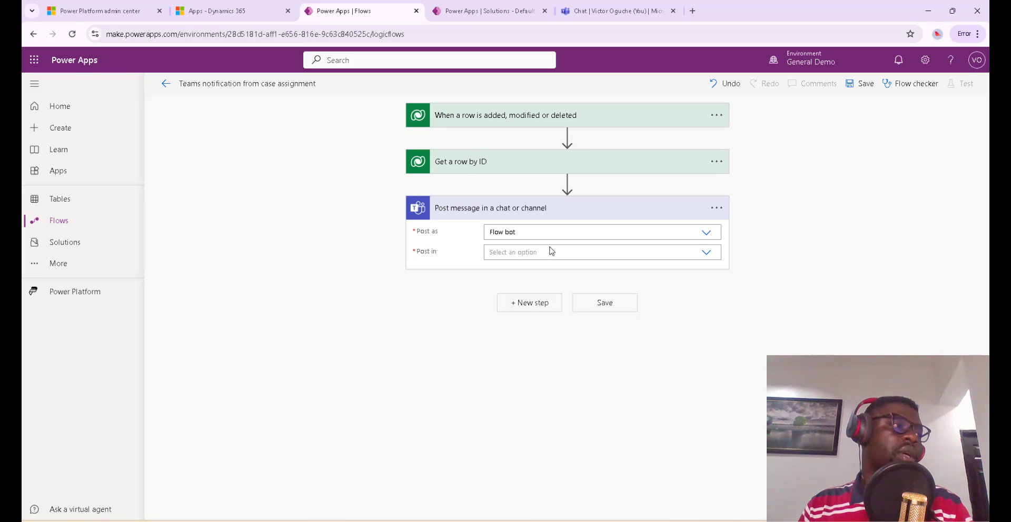
Configure the Teams action to post as Flow bot in Chat with Flow bot
click(527, 232)
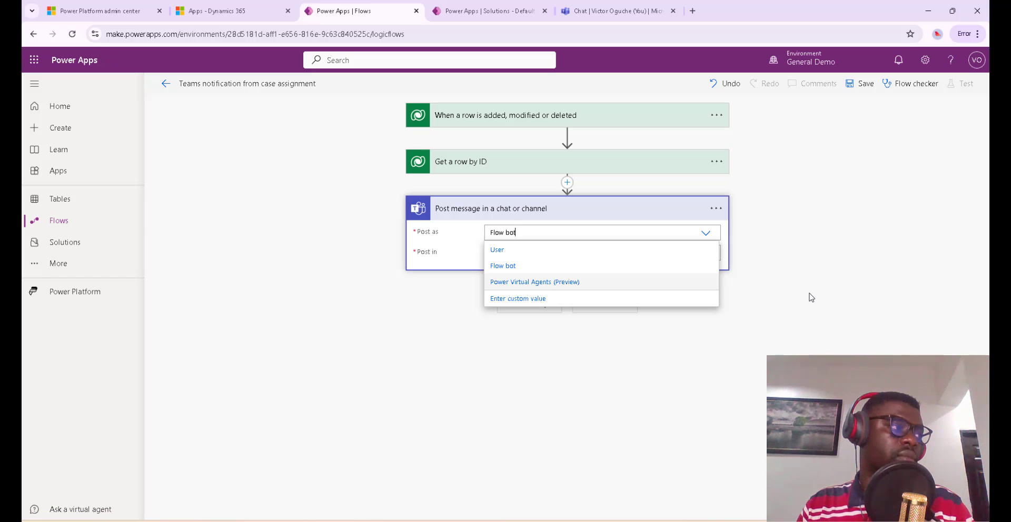
click(519, 266)
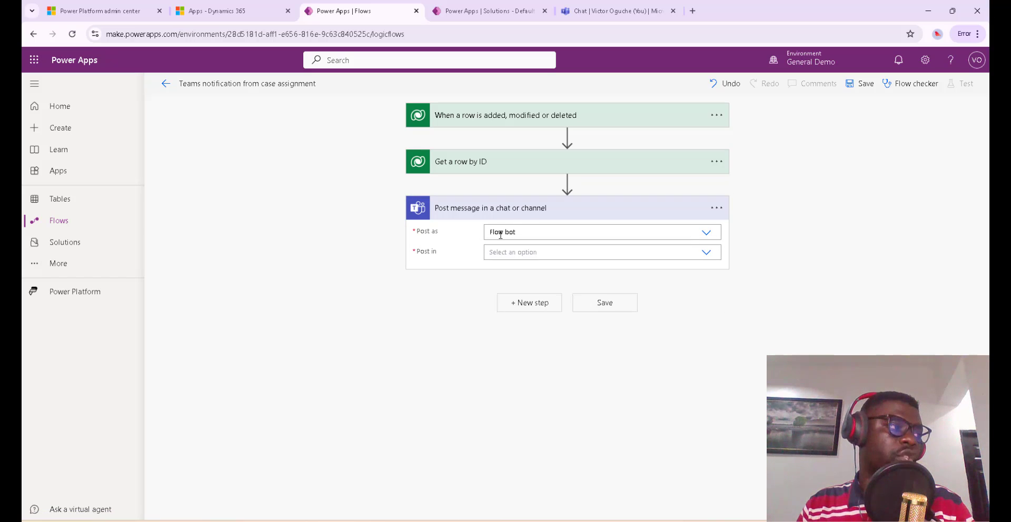
click(548, 253)
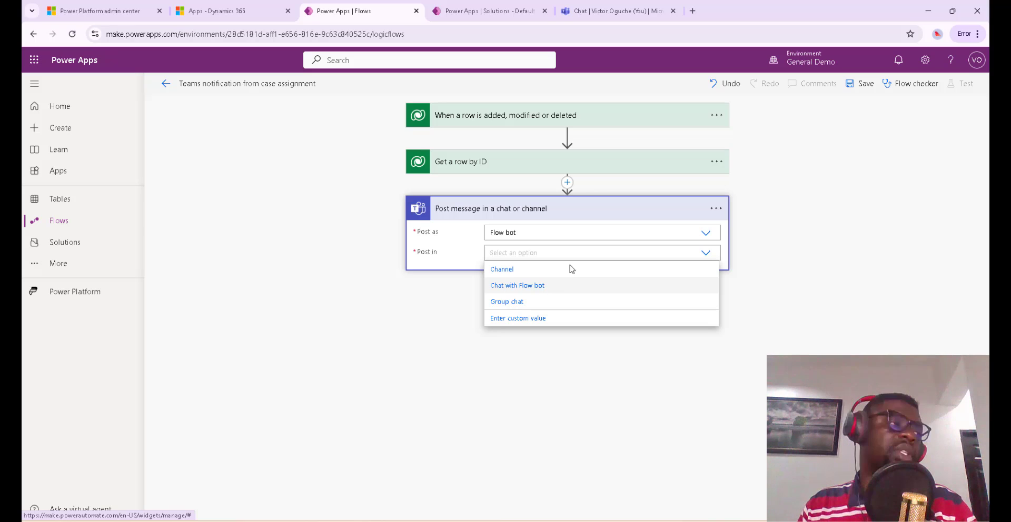
click(573, 286)
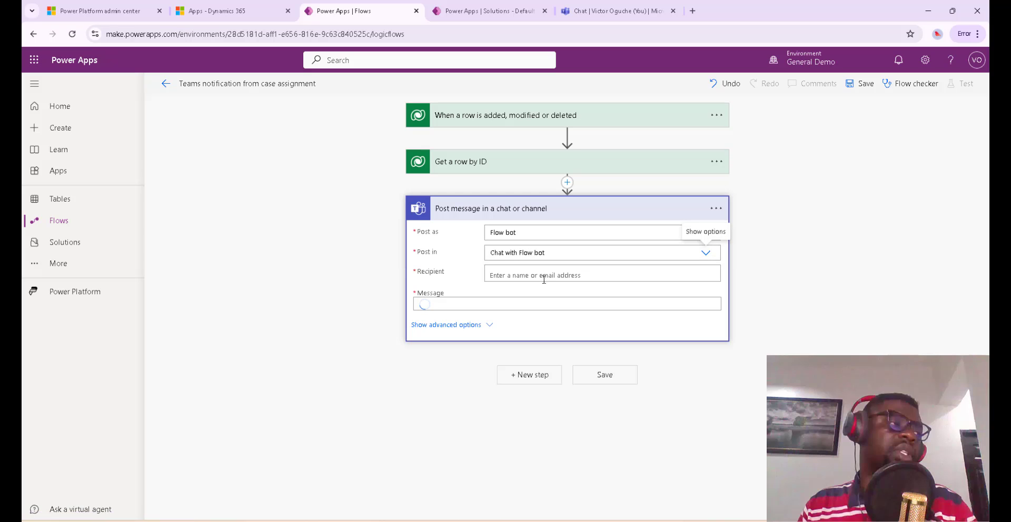
Set the Teams message's recipient to the Primary Email dynamic content from Get a row by ID
click(543, 276)
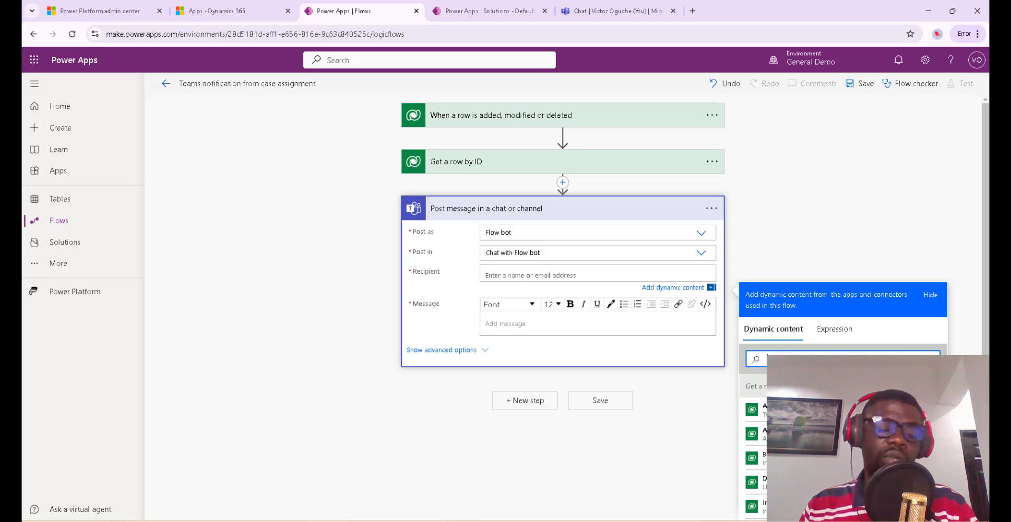
text(owner)
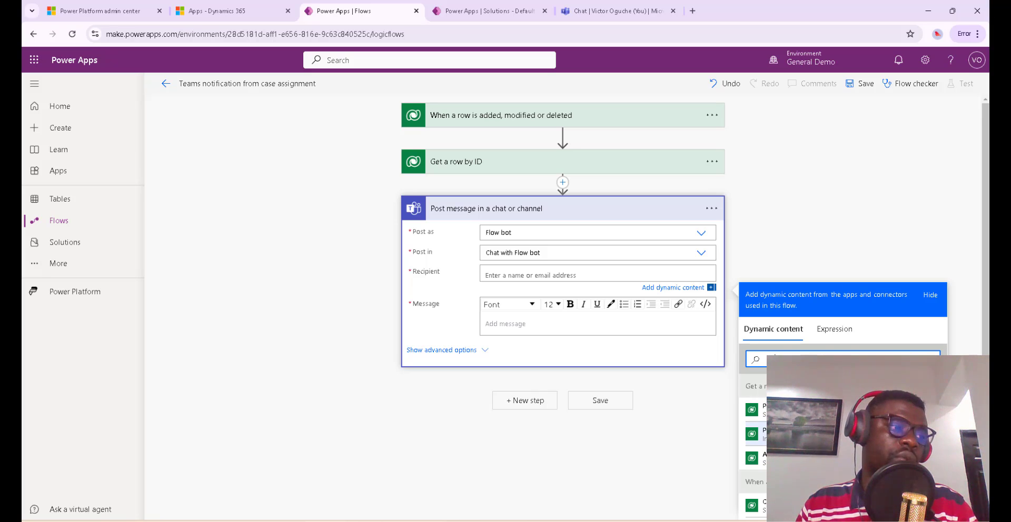
click(763, 434)
Begin the Teams message with the greeting "Dear" followed by the Full Name dynamic content from Get a row by ID
click(526, 324)
text(Dear)
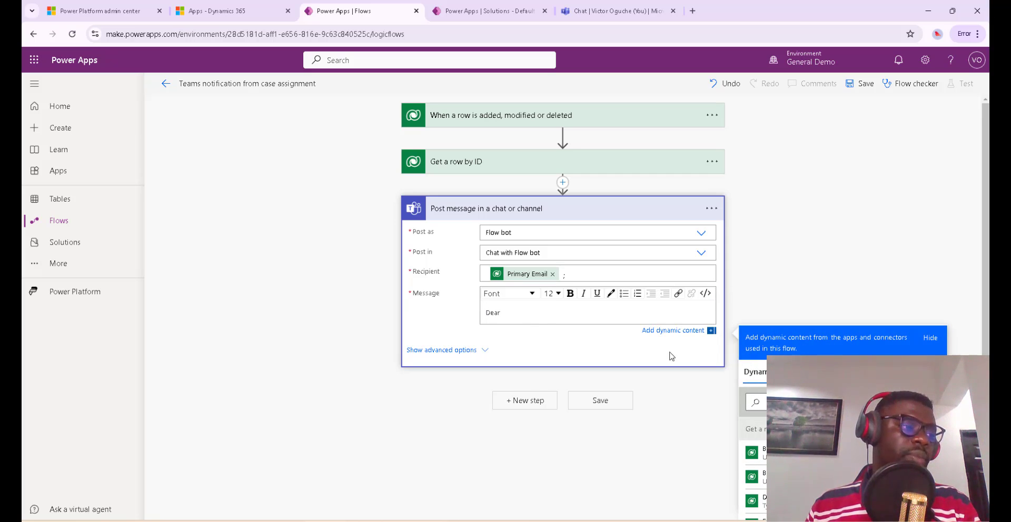
click(756, 403)
text(full)
click(769, 453)
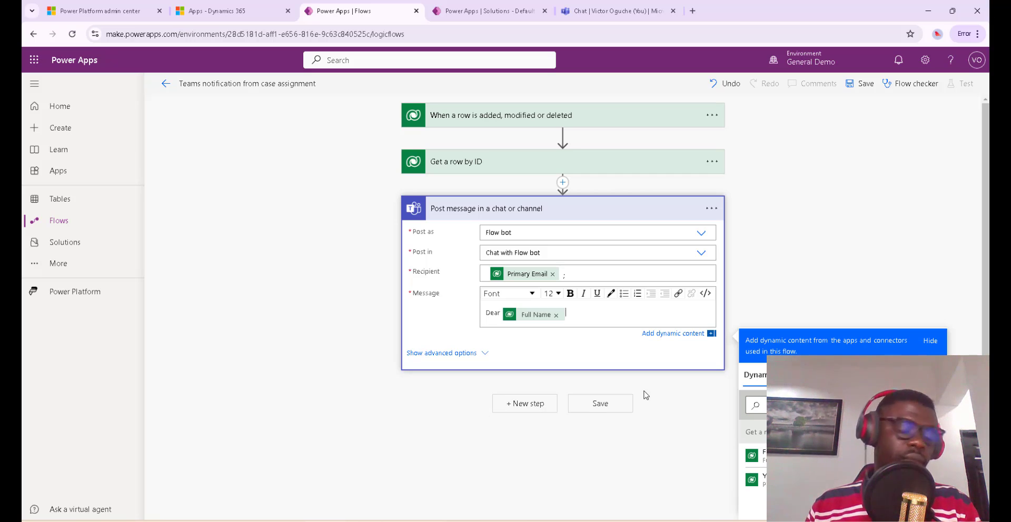
Continue the Teams message after the greeting with a comma and the lines "A case has been assigned to you." and "Please find below the case details:"
text(,)
key(Return)
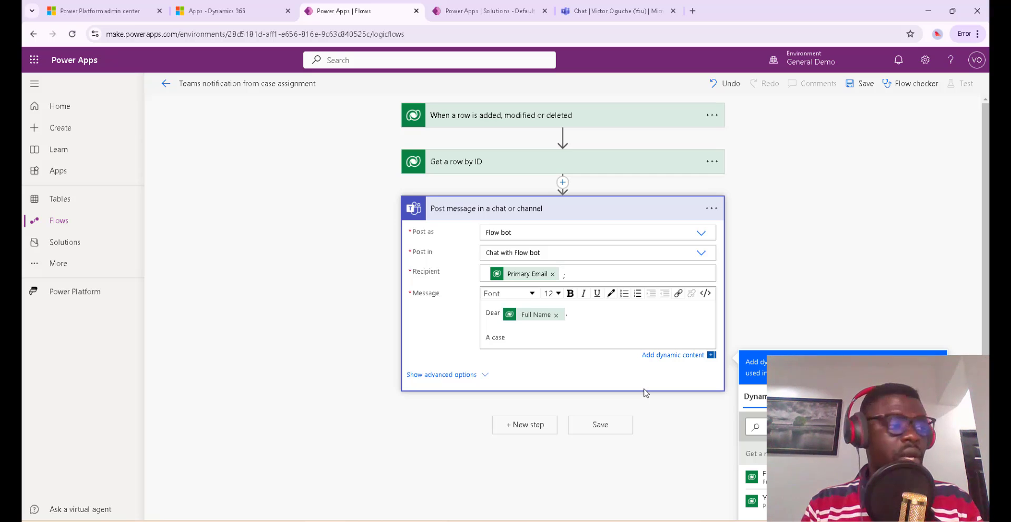
text(A case has been assigned to yo)
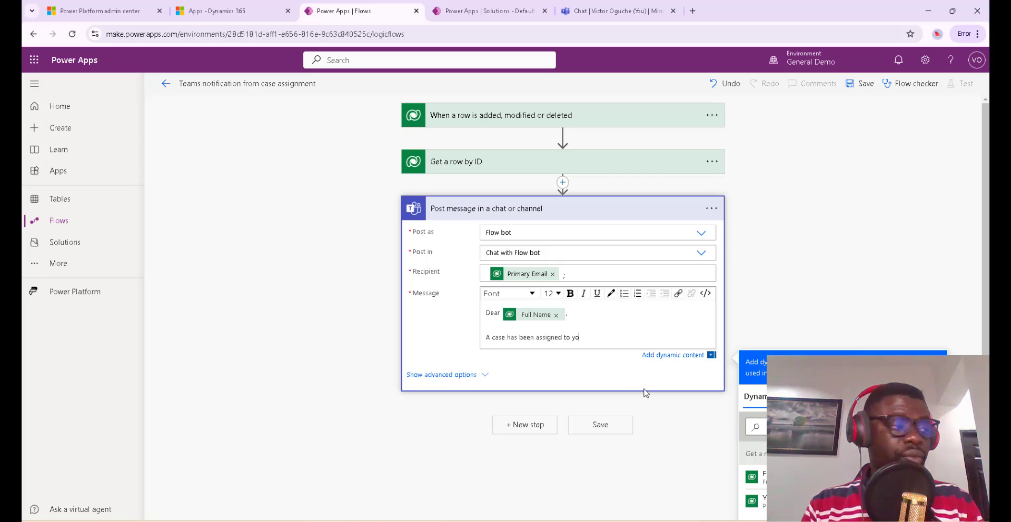
text(u.)
key(Return)
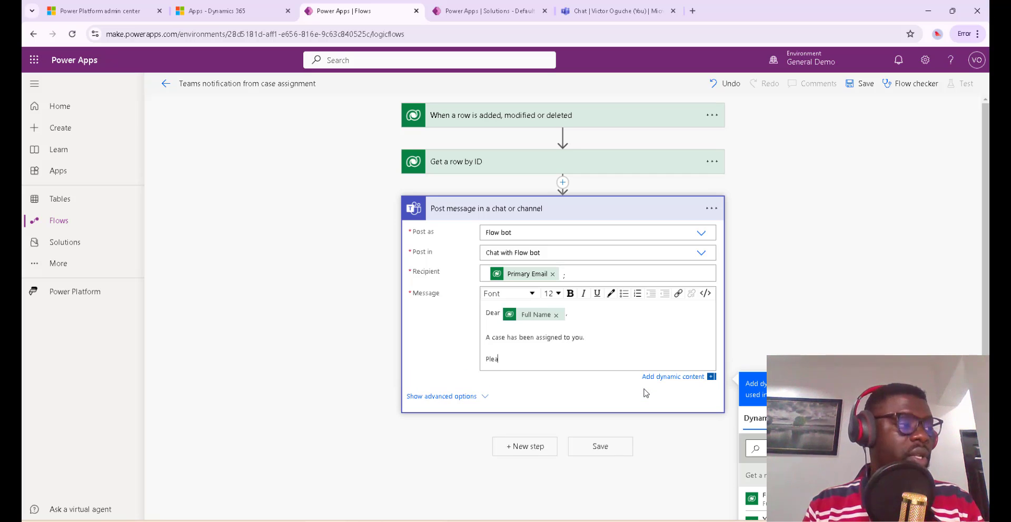
text(Please find)
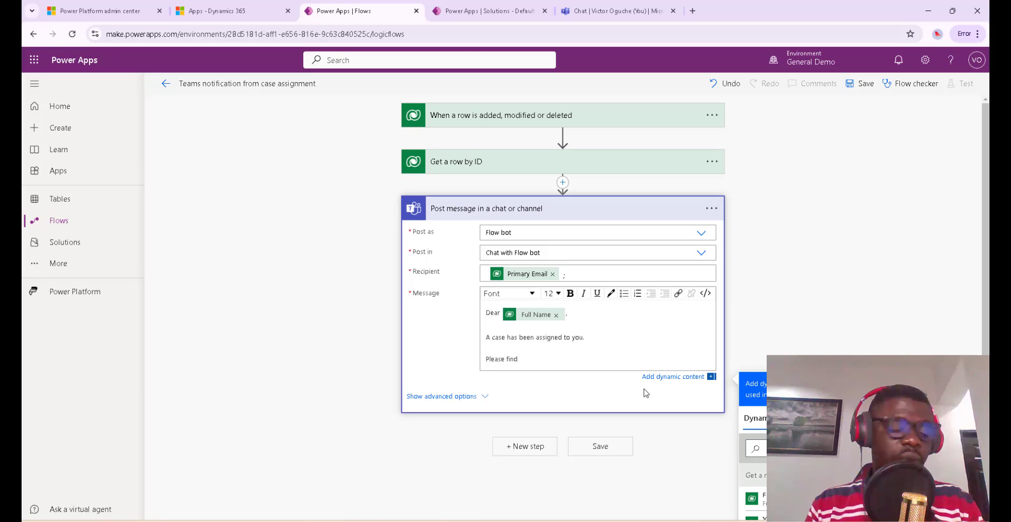
text(below the case details:)
key(Return)
Add a "Case Number :" line to the message, followed by the Case Number dynamic content from the trigger
text(Case Number :)
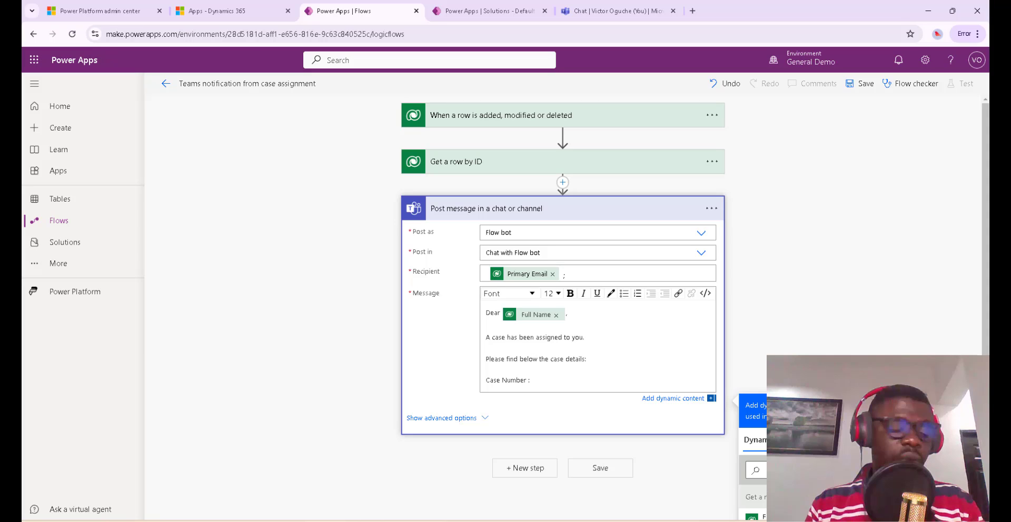
click(759, 470)
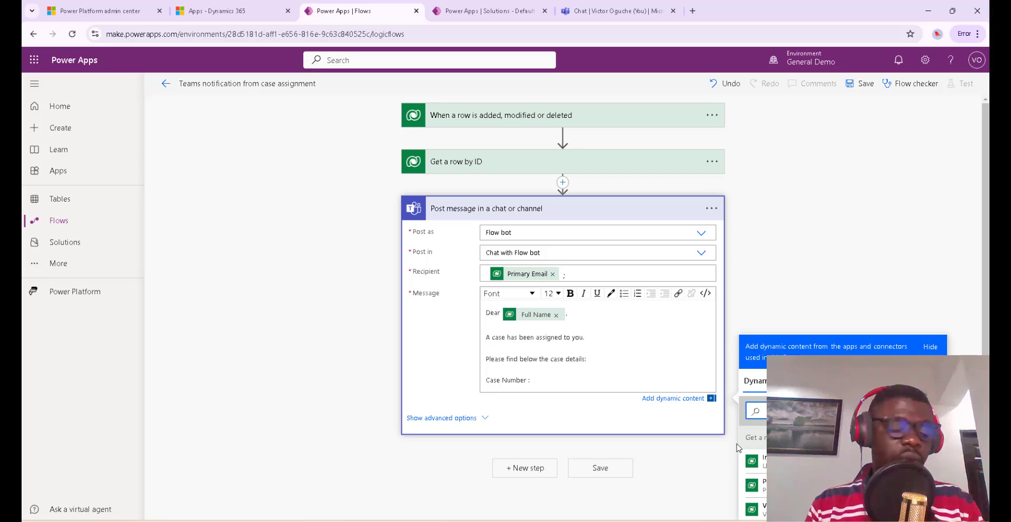
text(number)
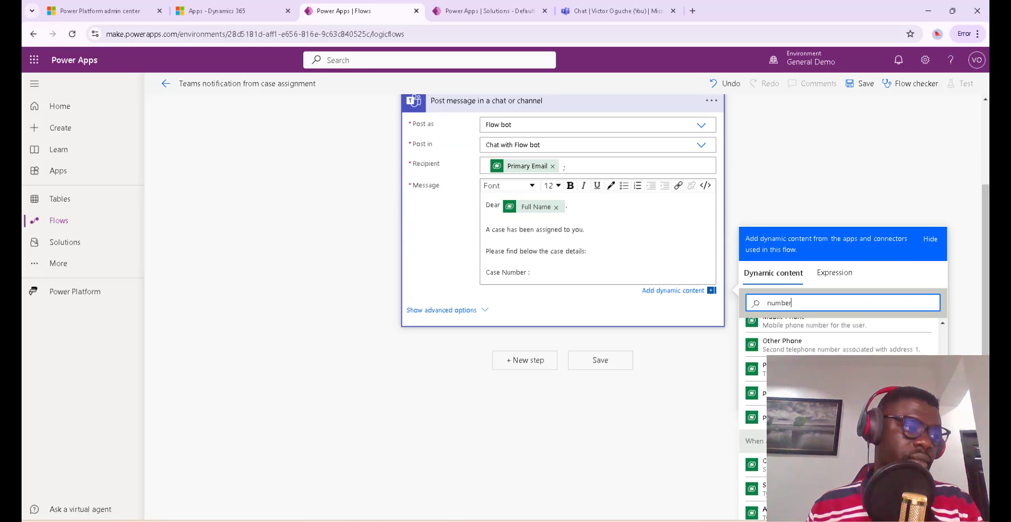
click(780, 465)
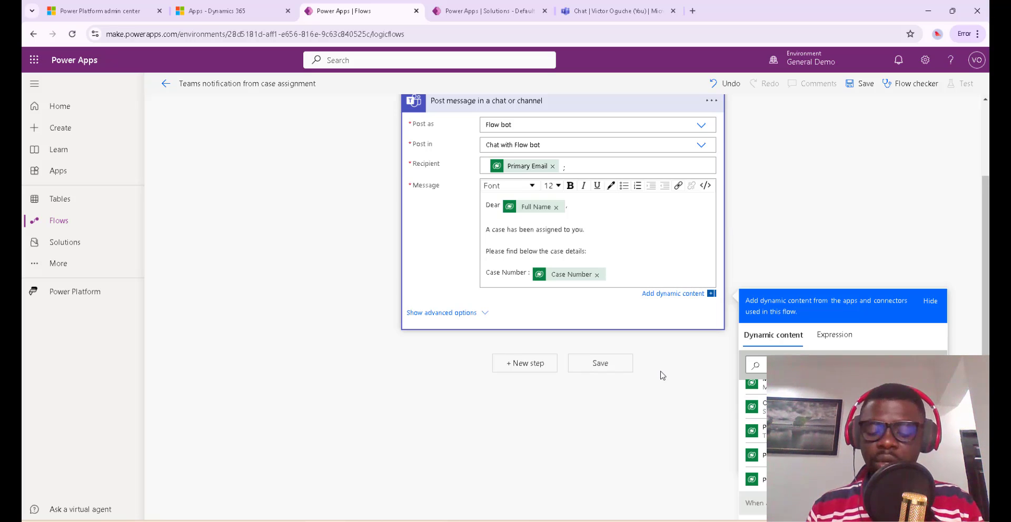
Add a "Case Title:" line beneath the case number, followed by the Case Title dynamic content
key(Return)
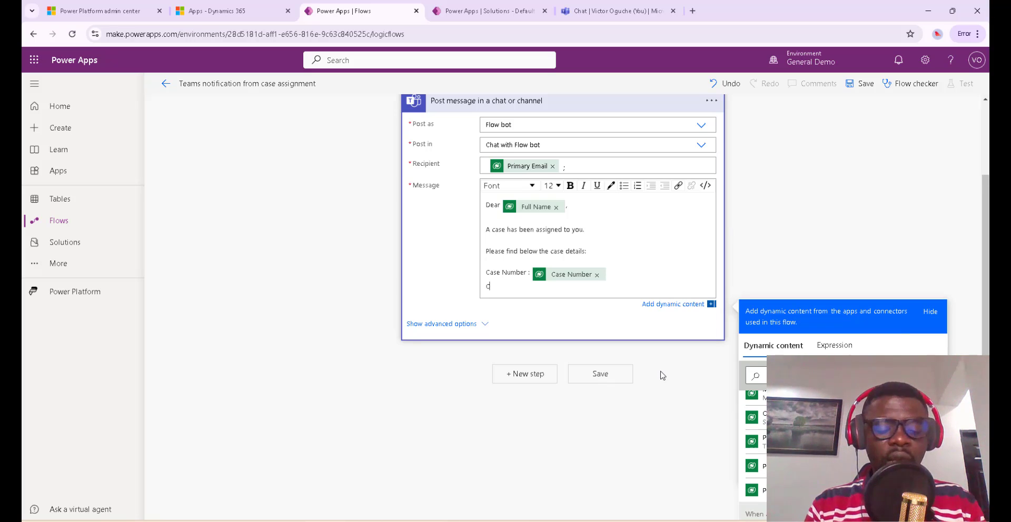
text(Case Title:)
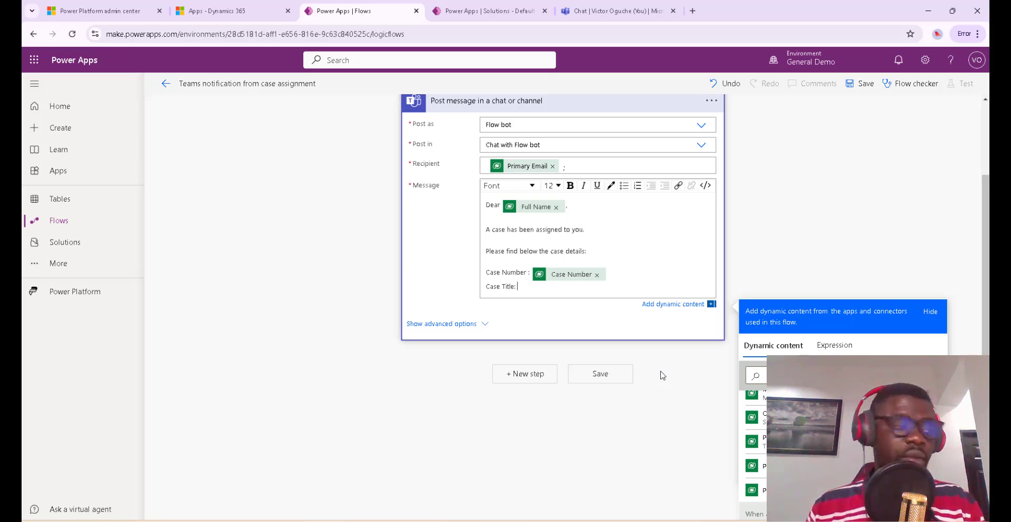
click(752, 378)
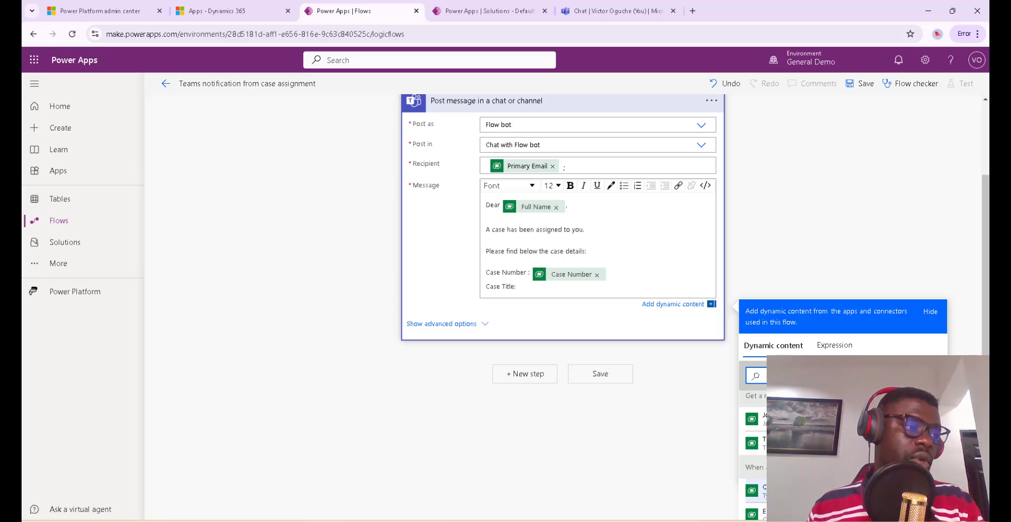
click(759, 443)
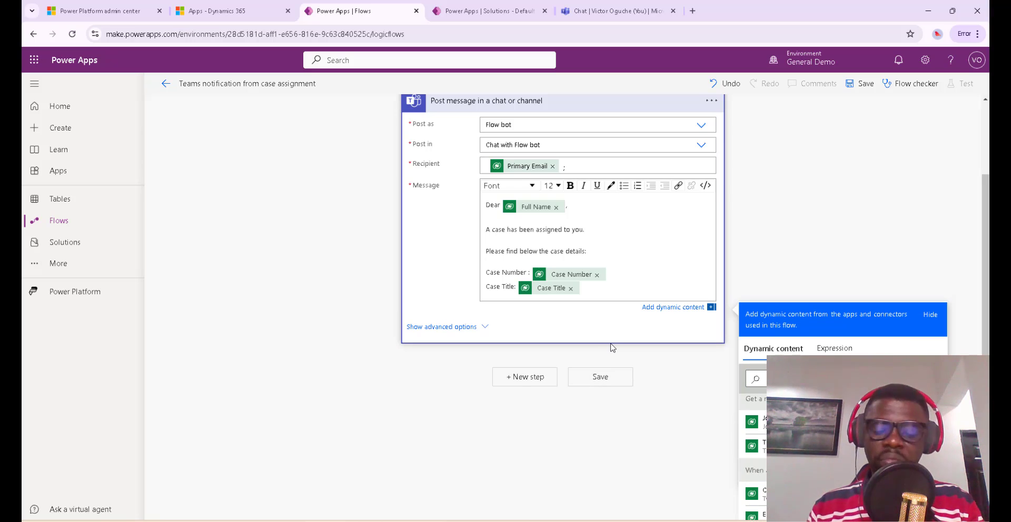
key(Return)
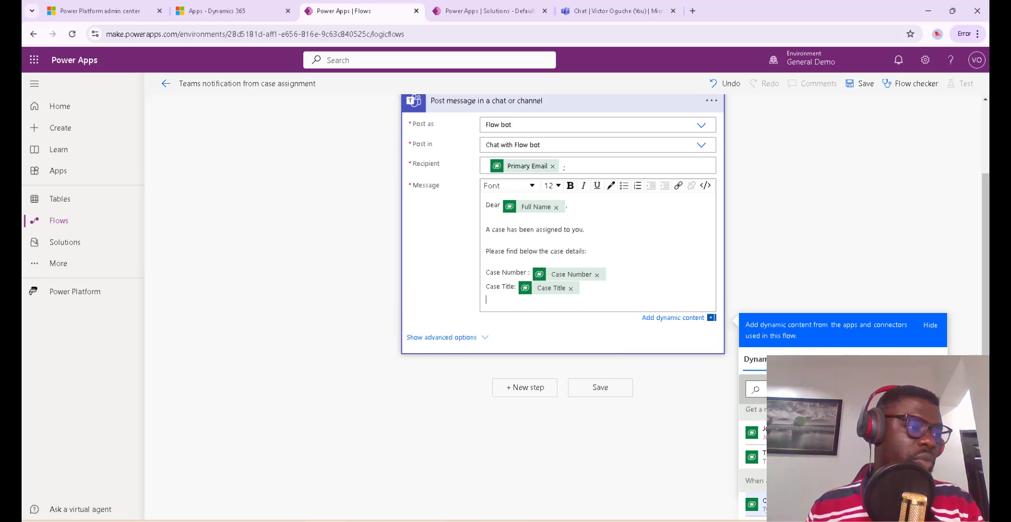
Clear the dynamic content search and browse the available fields for further case details to include in the message
scroll(611, 347, down, 2)
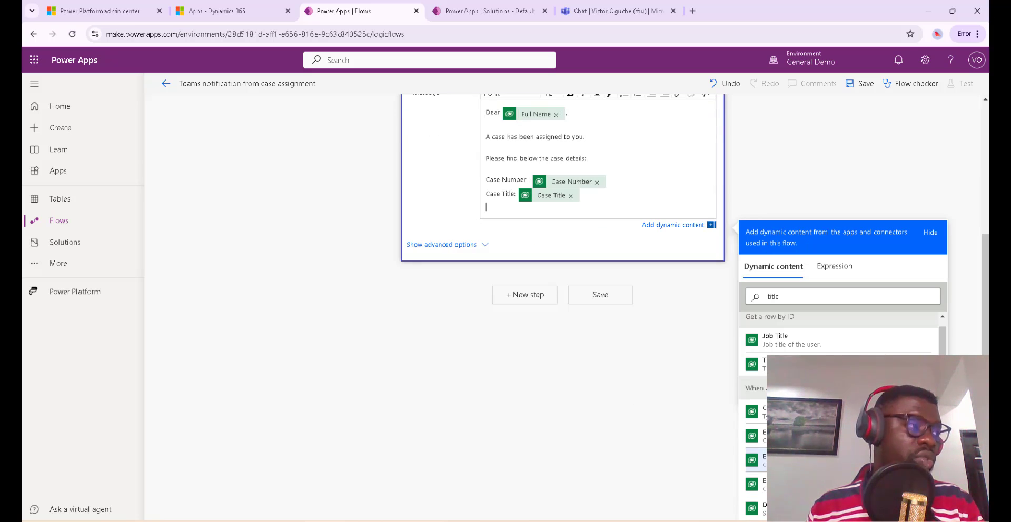
drag(822, 297, 719, 296)
key(BackSpace)
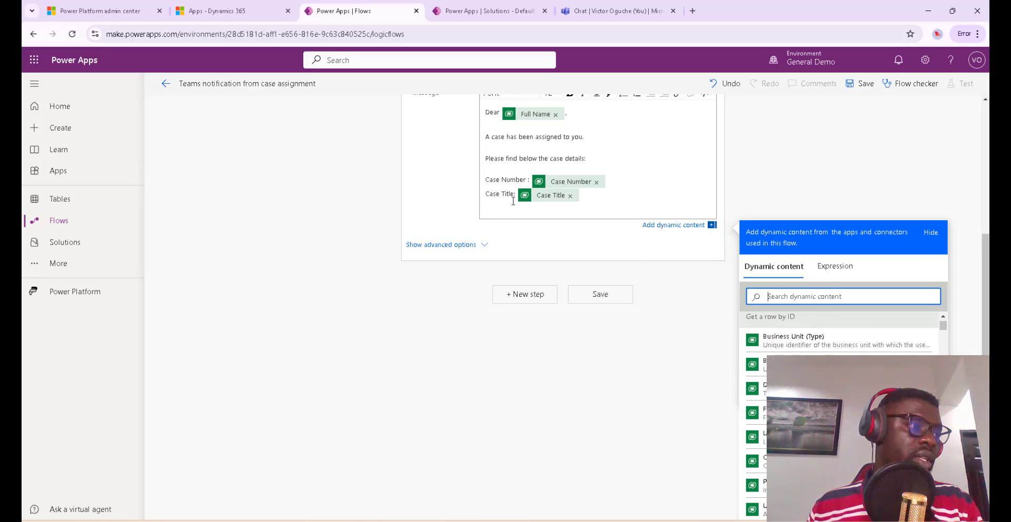
scroll(756, 398, down, 5)
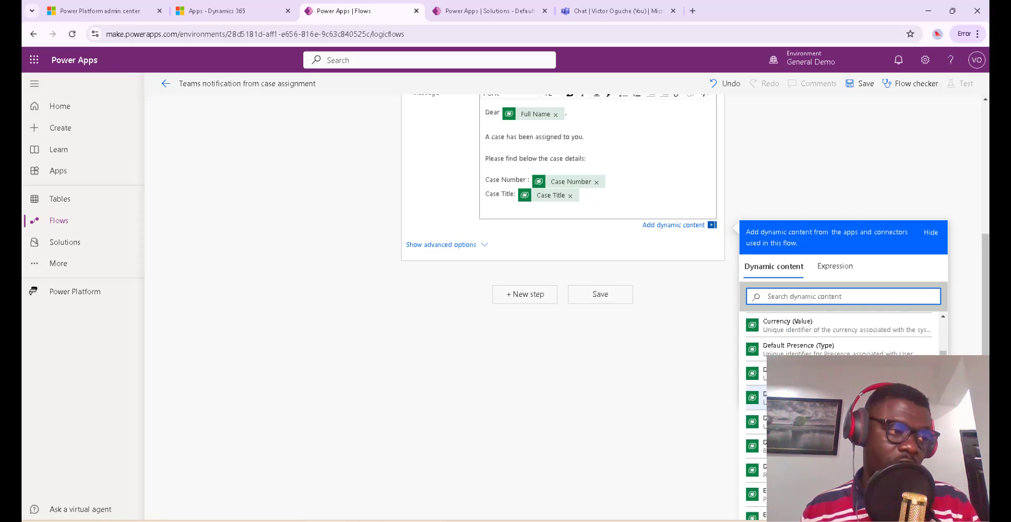
scroll(756, 398, down, 3)
scroll(756, 398, up, 5)
scroll(756, 397, down, 10)
scroll(756, 398, up, 4)
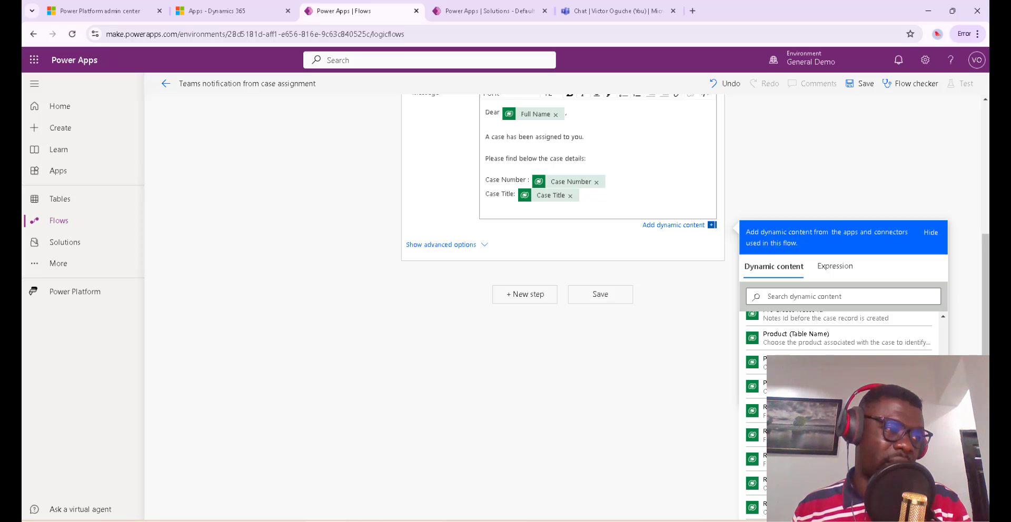
scroll(756, 398, up, 6)
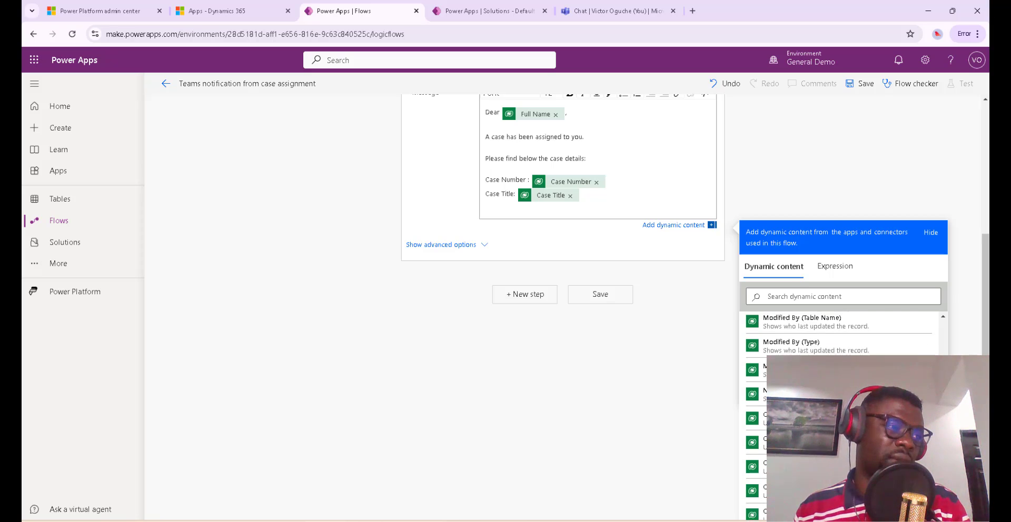
scroll(755, 398, up, 8)
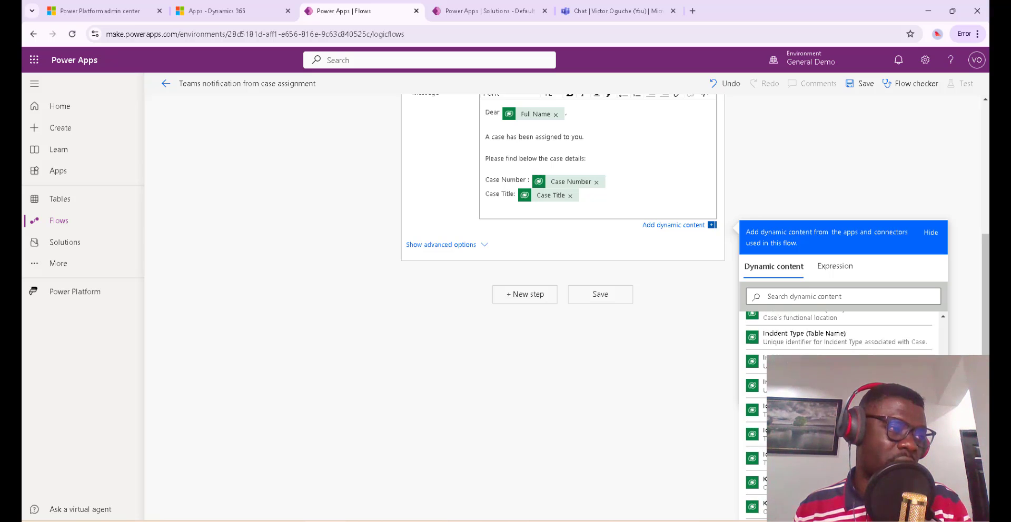
scroll(756, 397, up, 5)
scroll(756, 398, up, 3)
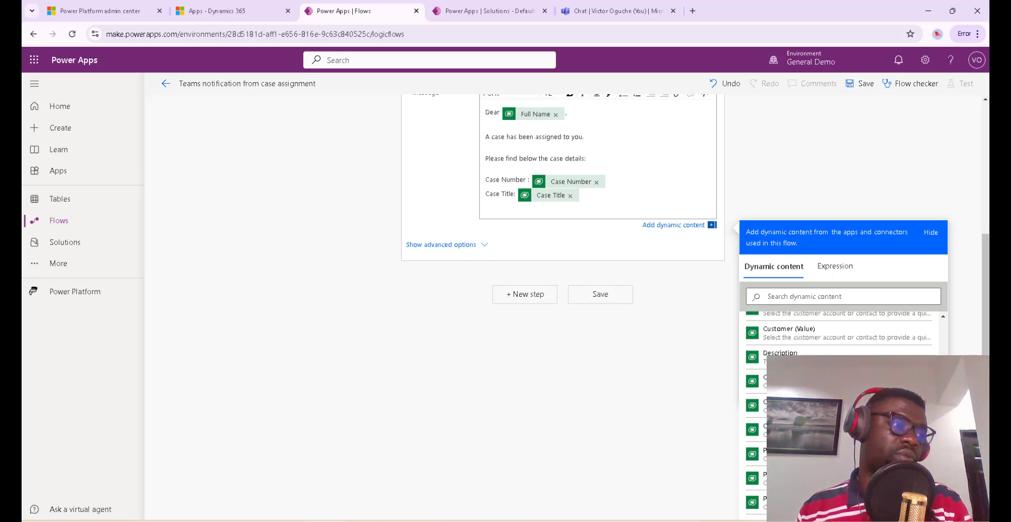
scroll(843, 337, up, 1)
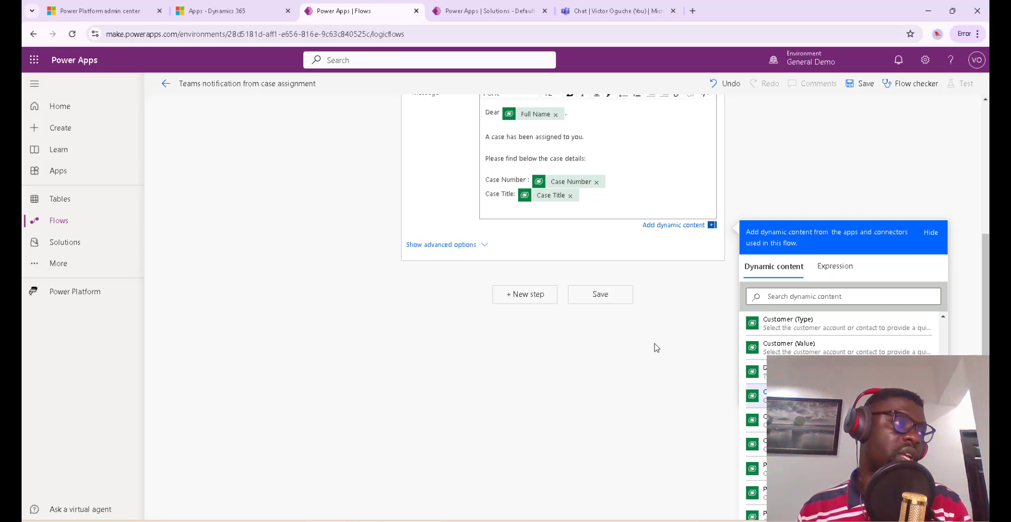
End the Teams message with the closing "Warm regards" on a separate line and save the flow
click(526, 211)
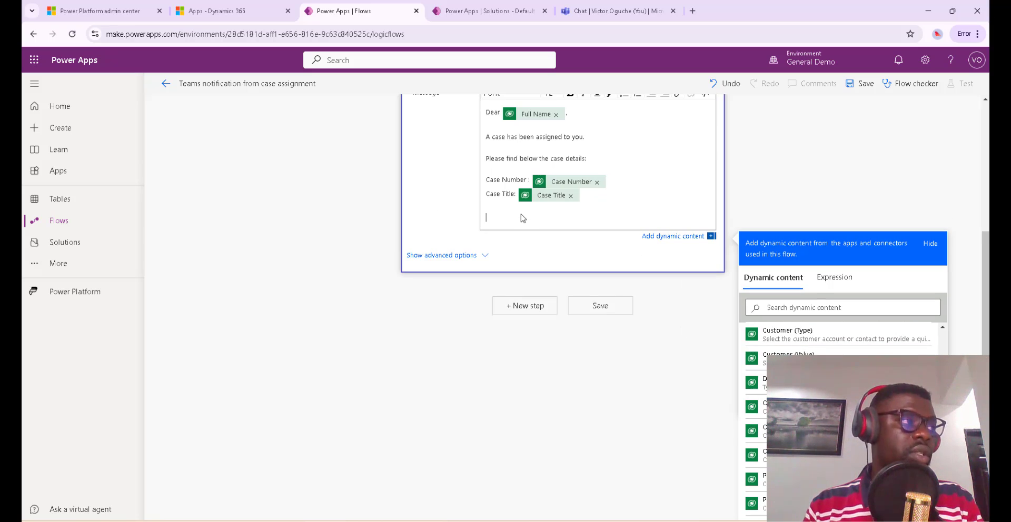
key(Return)
text(Warm regars)
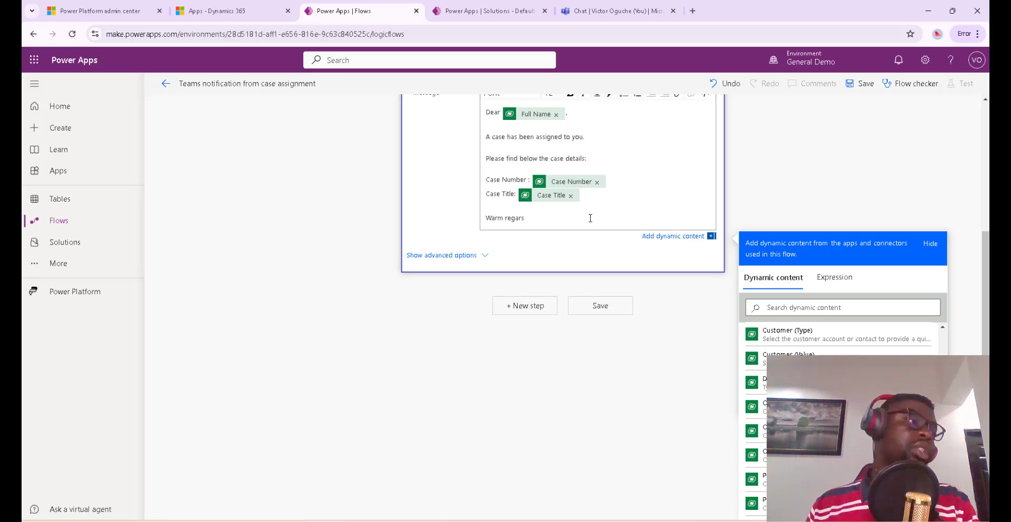
text(ds)
scroll(590, 218, up, 2)
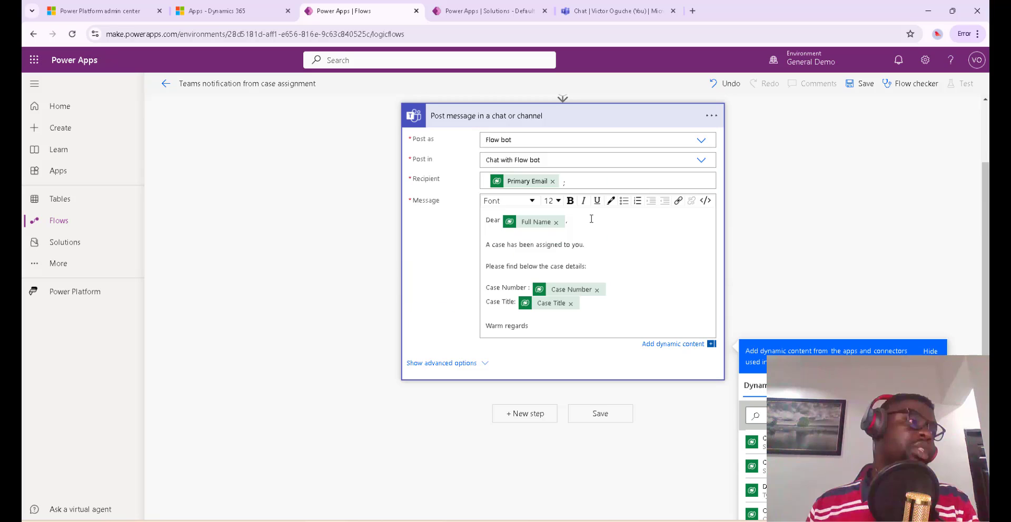
click(936, 98)
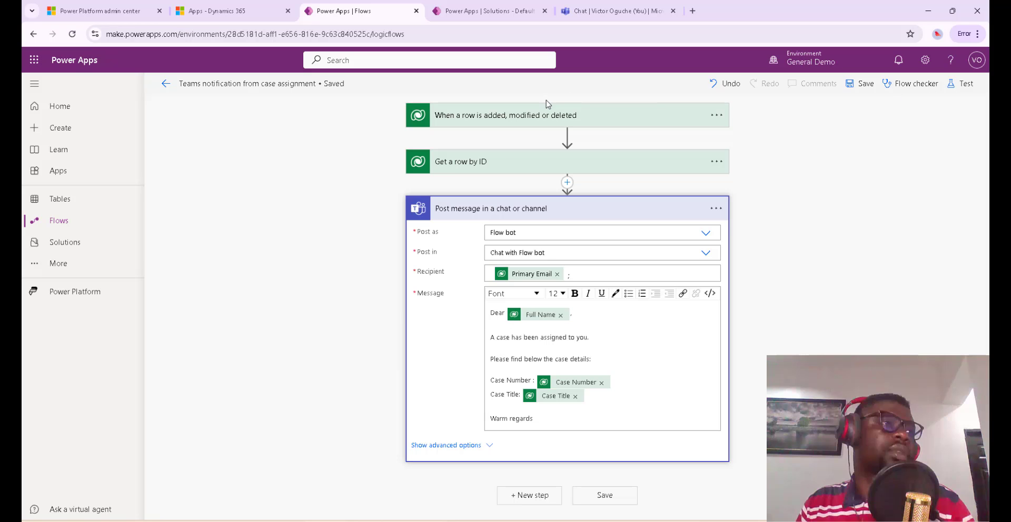
Switch to Dynamics 365, open the Customer Service Hub app and display its Cases list
click(248, 11)
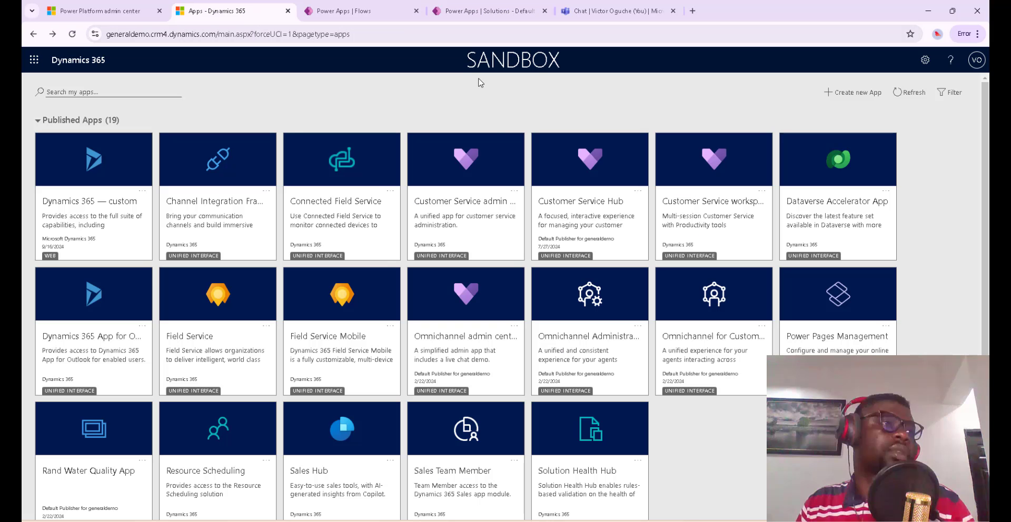
click(589, 215)
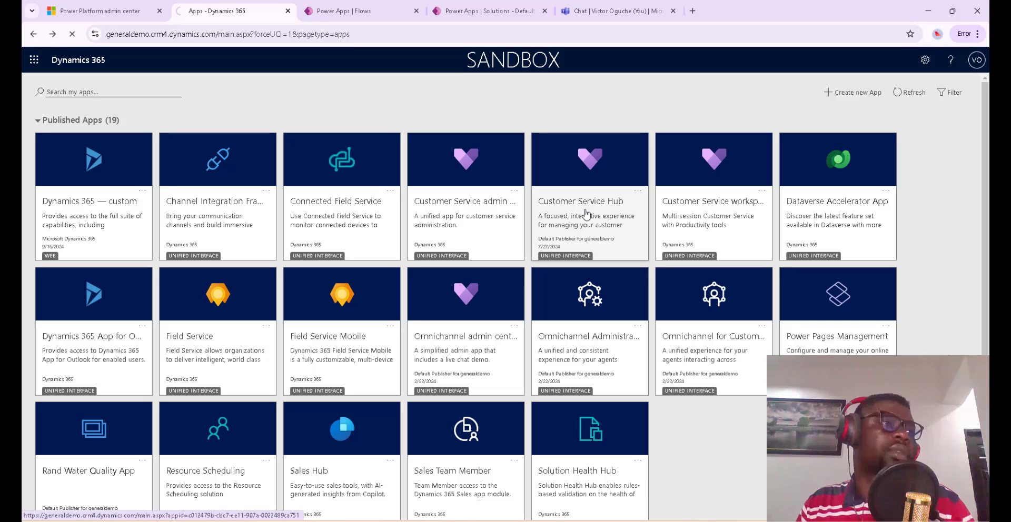
click(354, 10)
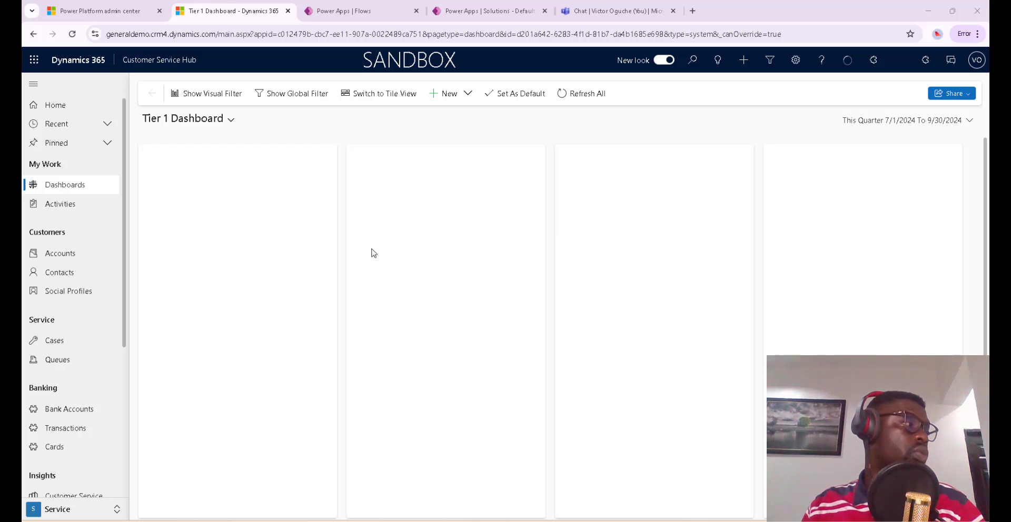
click(62, 345)
scroll(74, 303, down, 4)
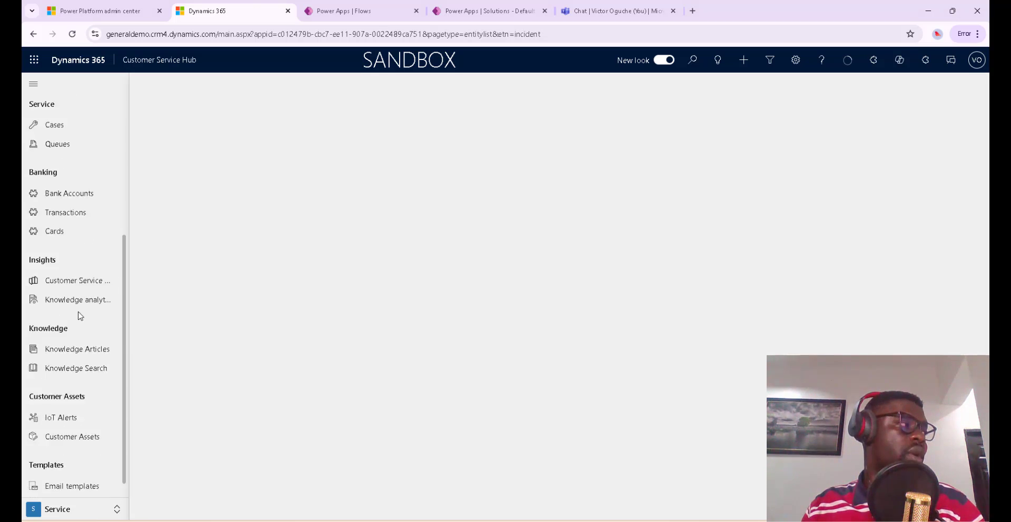
scroll(70, 281, up, 3)
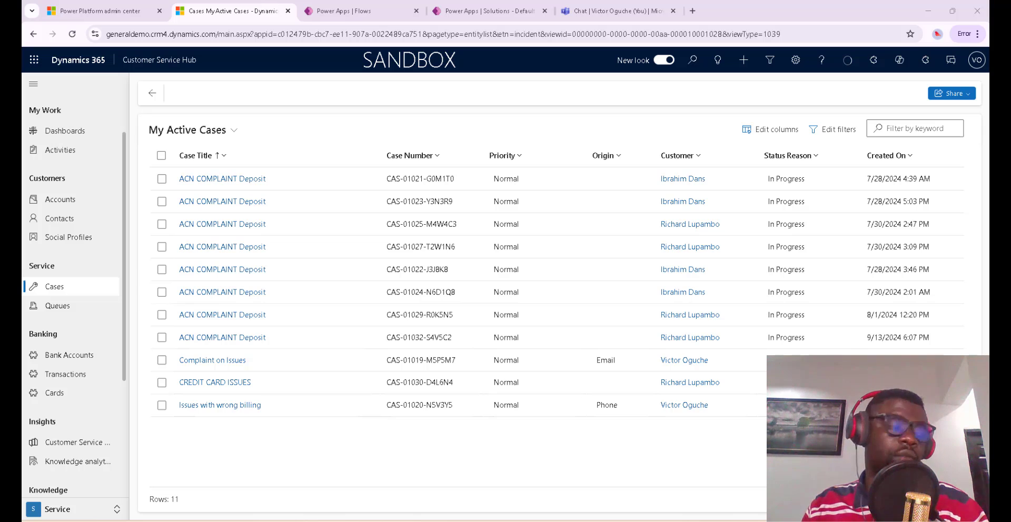
Start a new case titled "Test teams notification flow" and choose the first recent contact as its customer
click(162, 179)
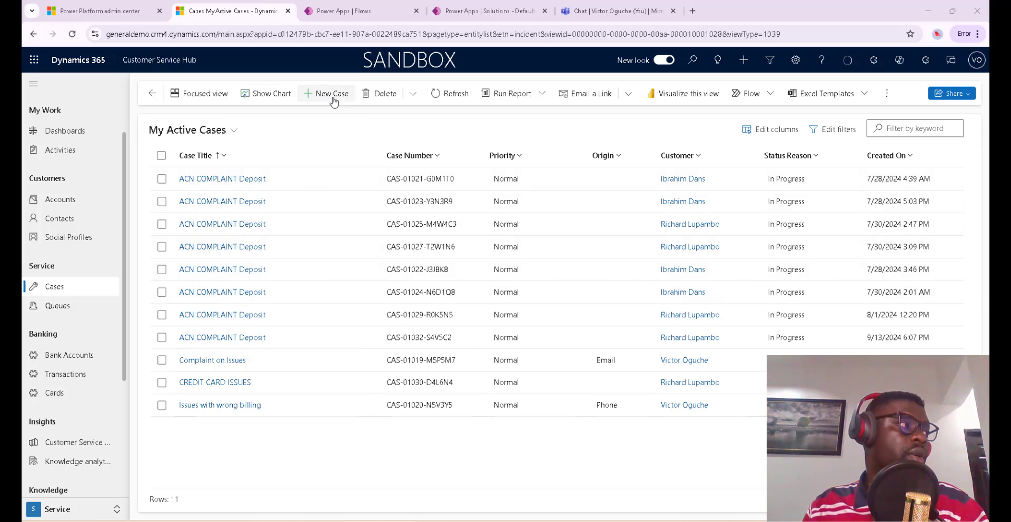
click(333, 99)
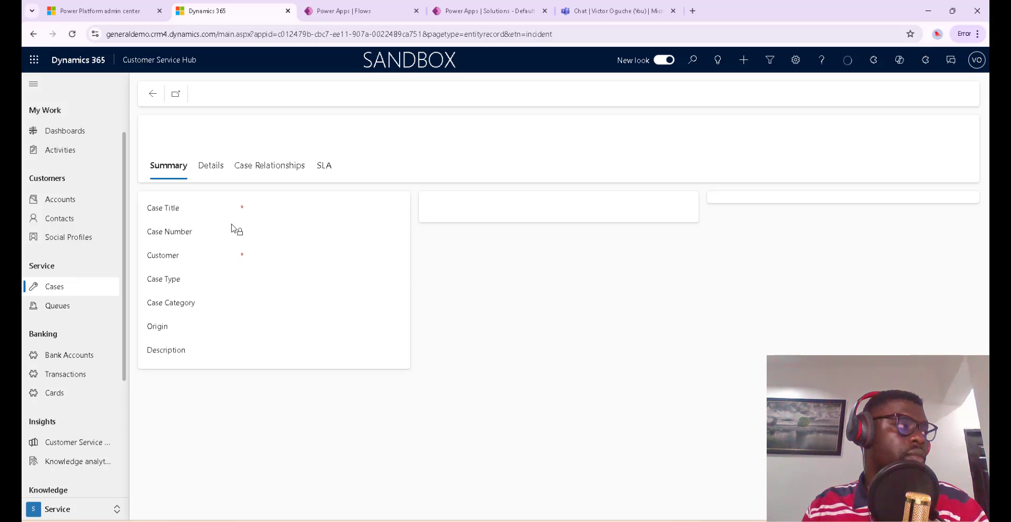
click(276, 210)
text(Test teams)
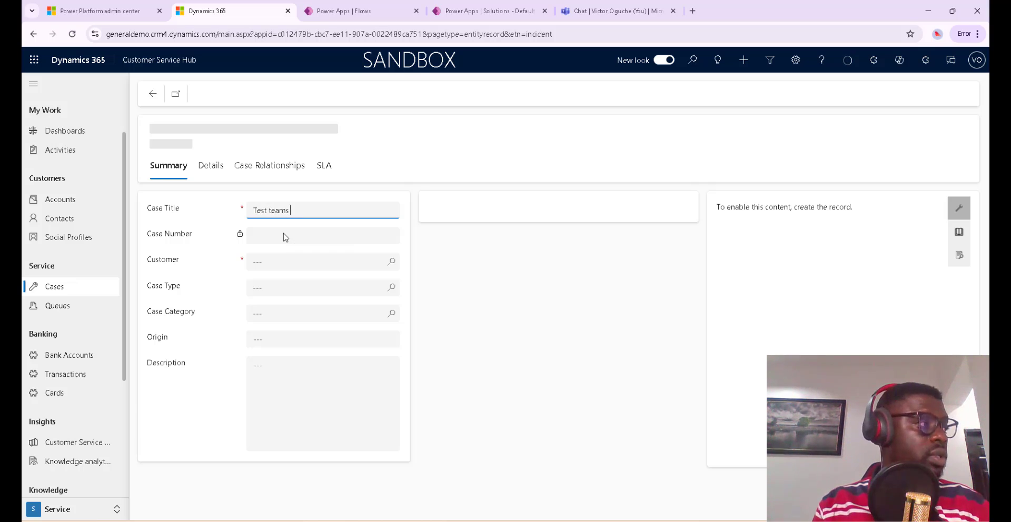
text( notification)
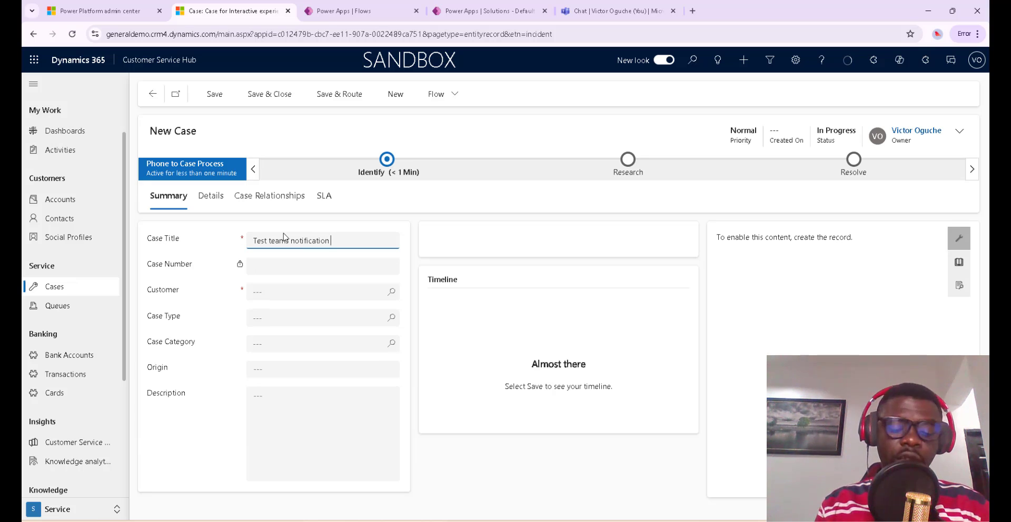
text( fl)
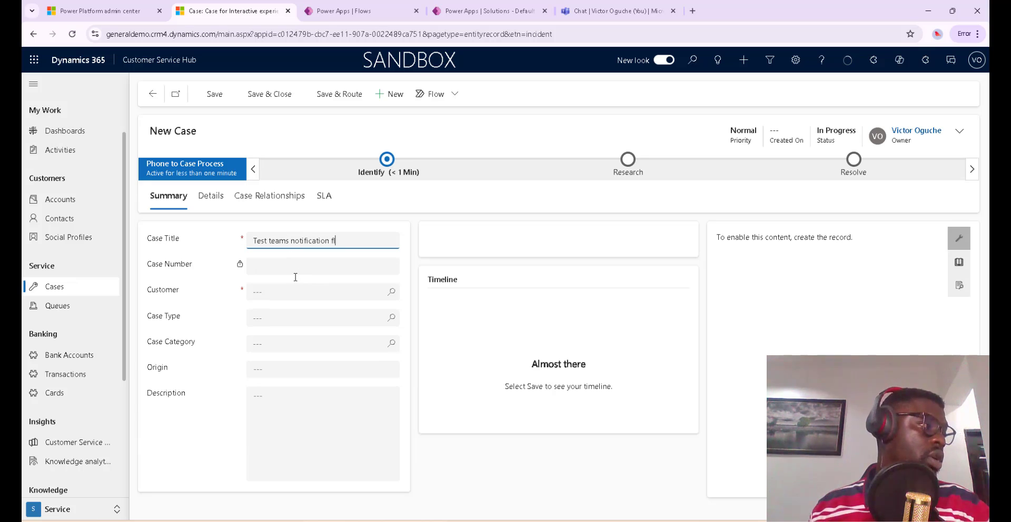
text(ow)
click(294, 292)
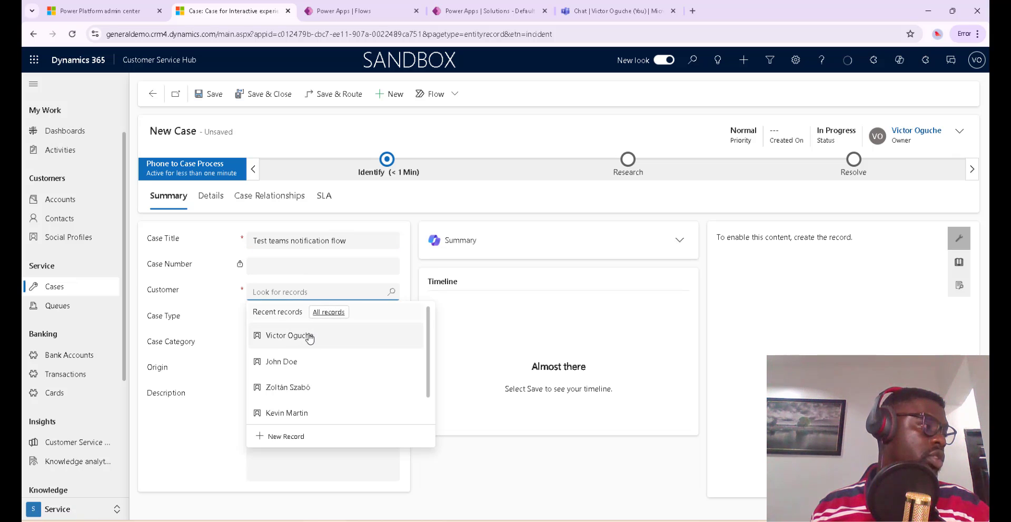
click(308, 337)
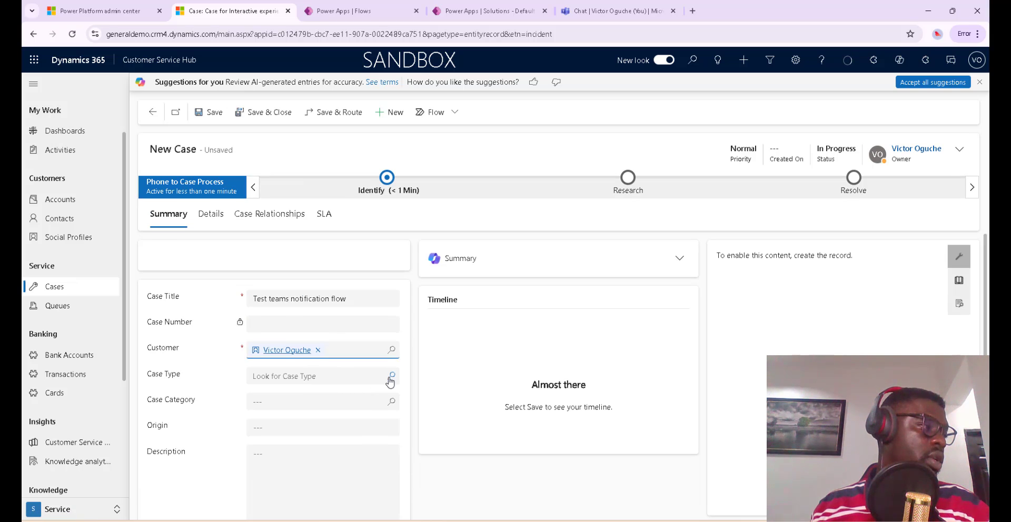
Set the case type to COMPLAINT and the case category to Deposit, and save the case
click(392, 415)
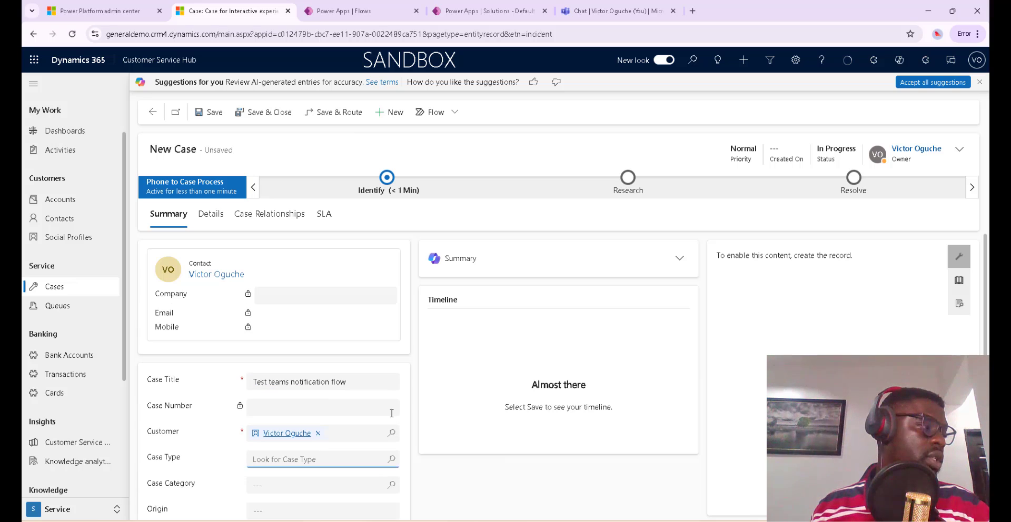
scroll(392, 414, down, 3)
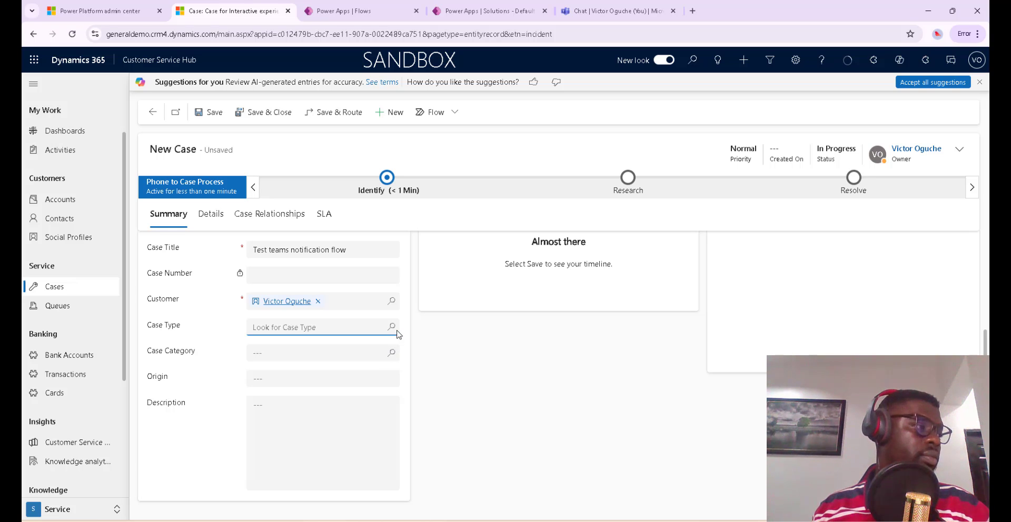
click(392, 329)
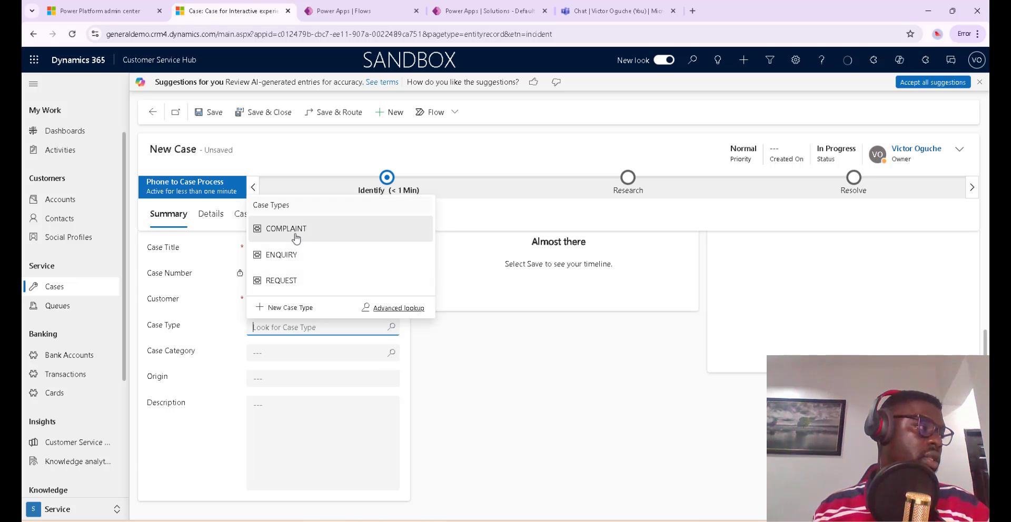
click(327, 229)
click(390, 354)
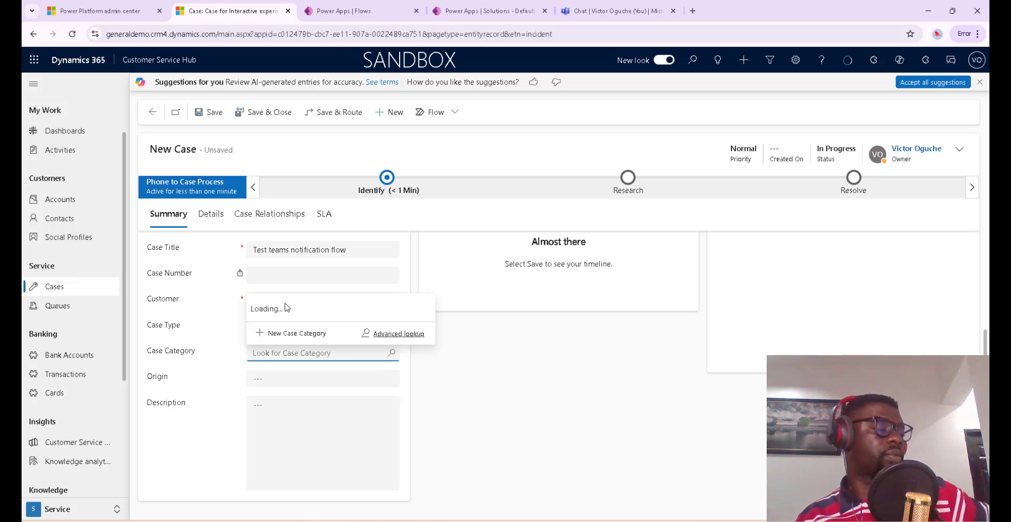
click(280, 281)
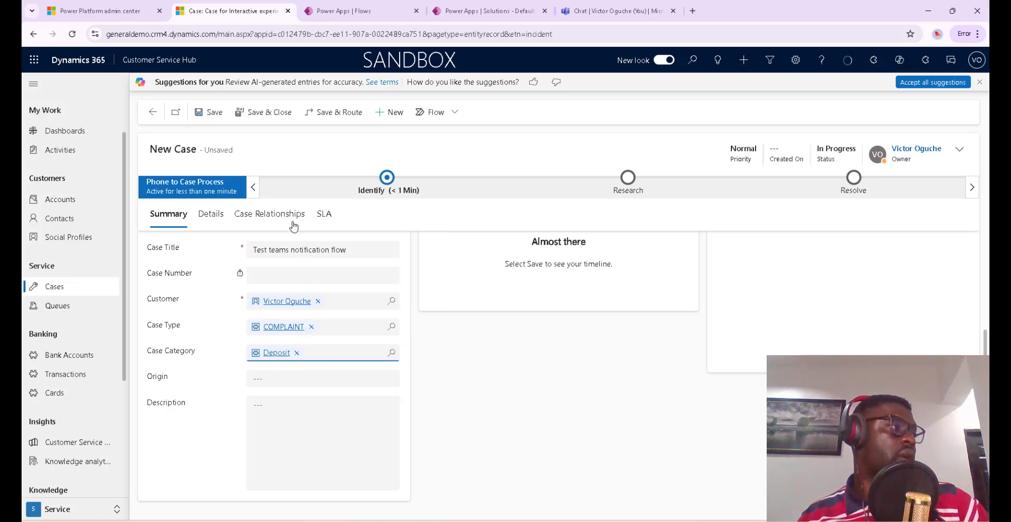
click(209, 112)
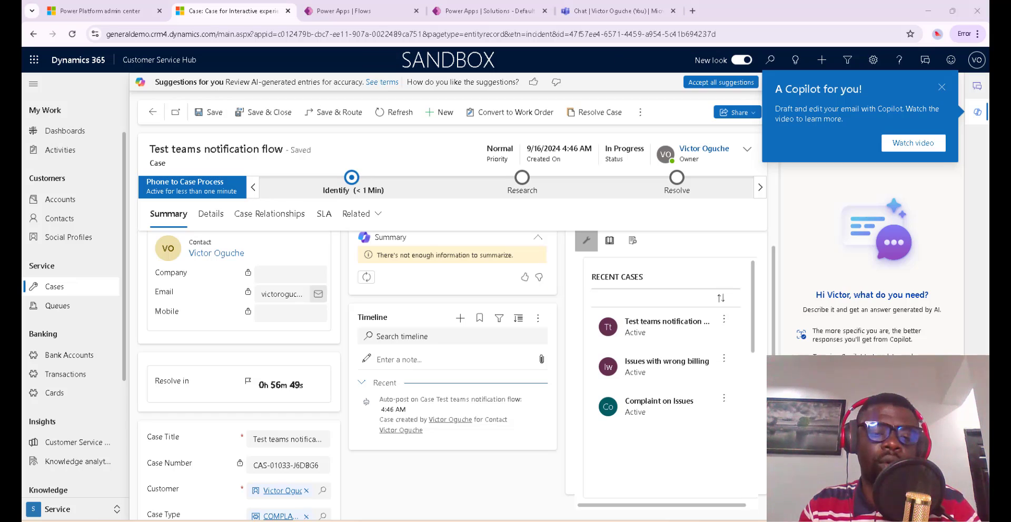
Dismiss the Copilot introduction tip and collapse the Copilot pane beside the saved case
click(941, 88)
scroll(434, 425, down, 3)
scroll(435, 429, up, 3)
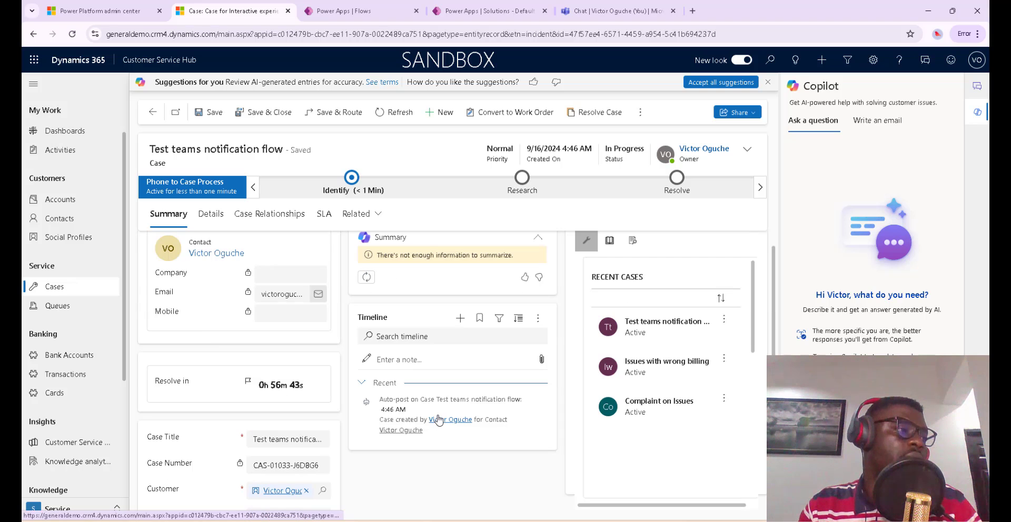
click(977, 112)
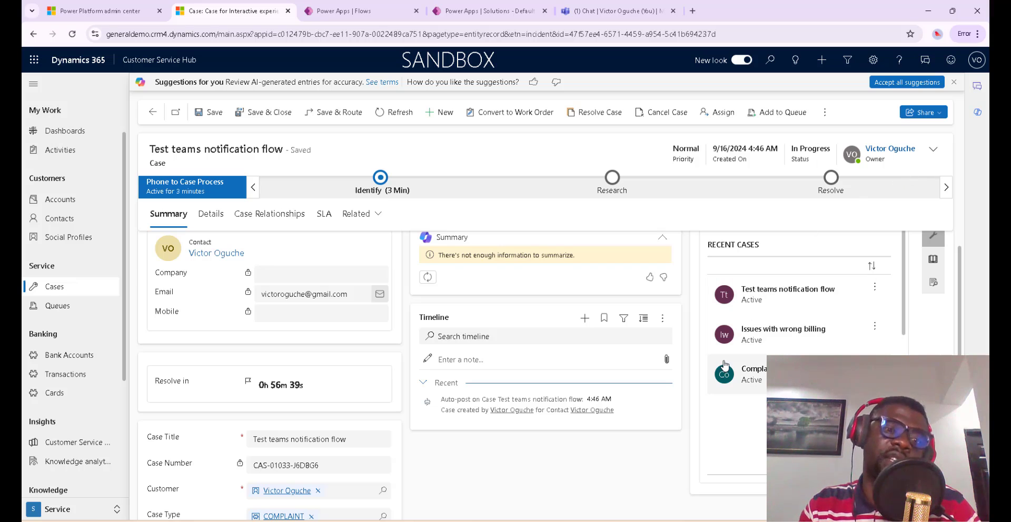
Switch to Microsoft Teams and open the Workflows chat to check the case assignment message
click(594, 20)
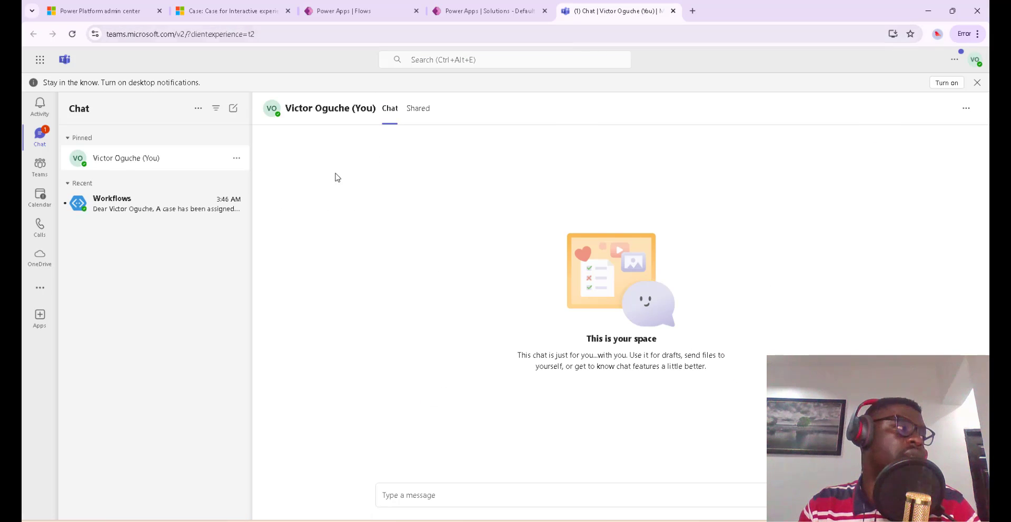
click(159, 209)
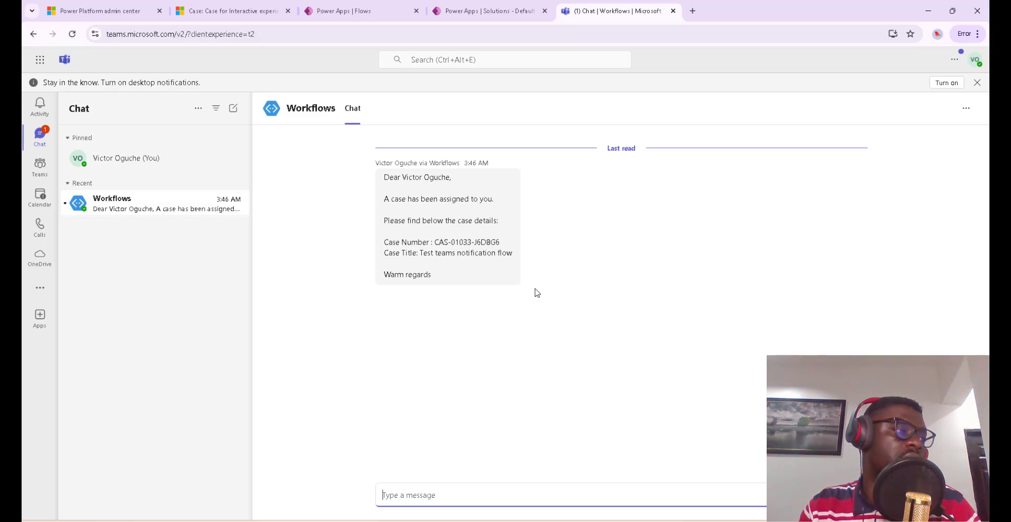
mouse_move(394, 184)
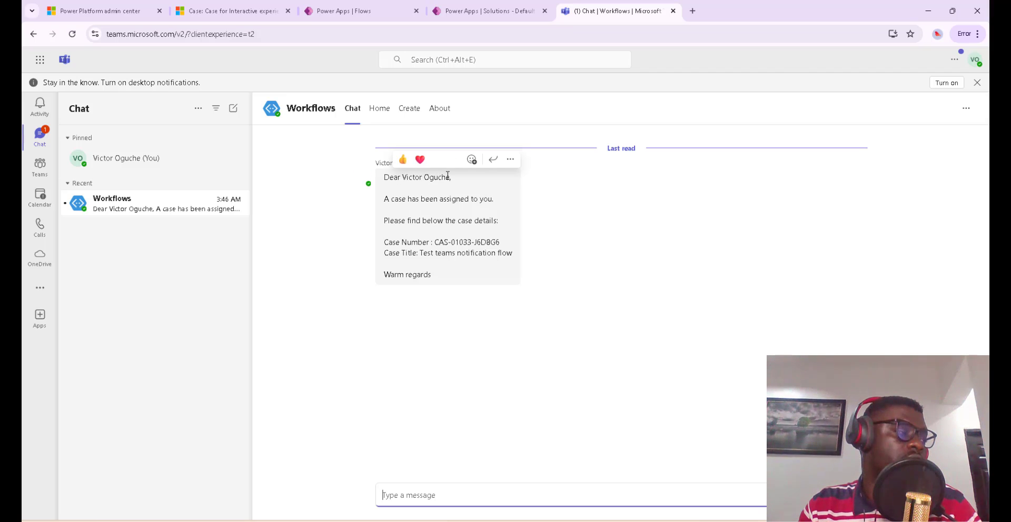